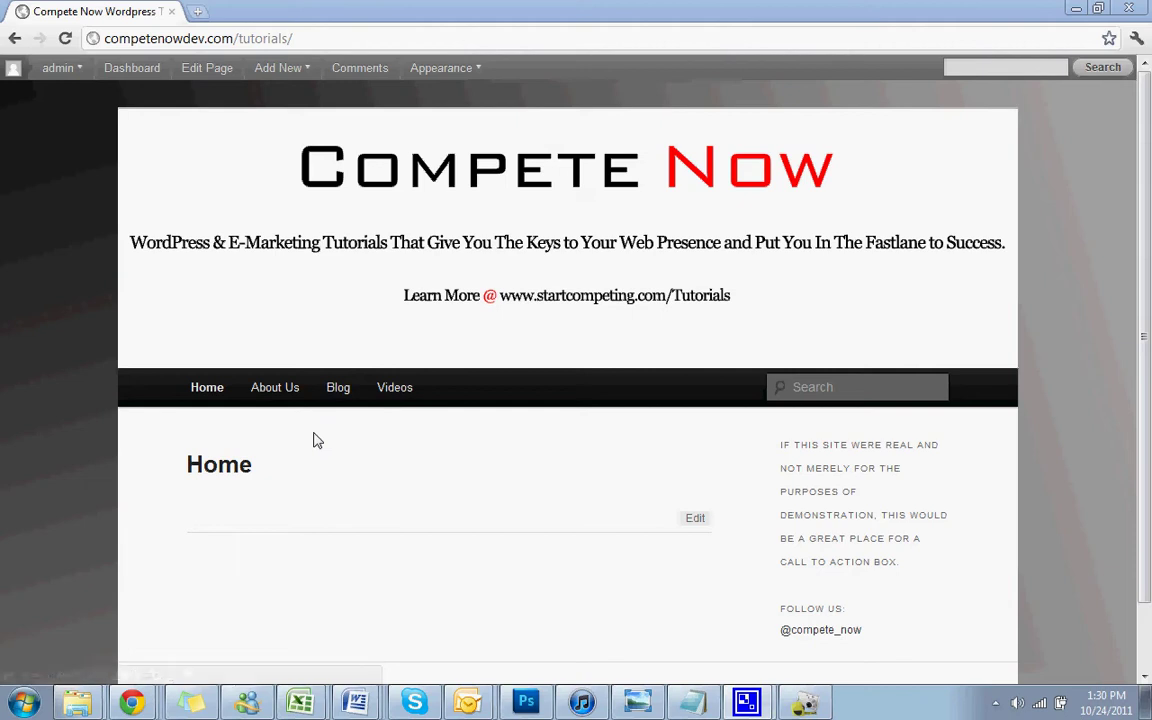
Visit fotosizer.com and its download page in a new tab, then close that tab.
left_click(198, 14)
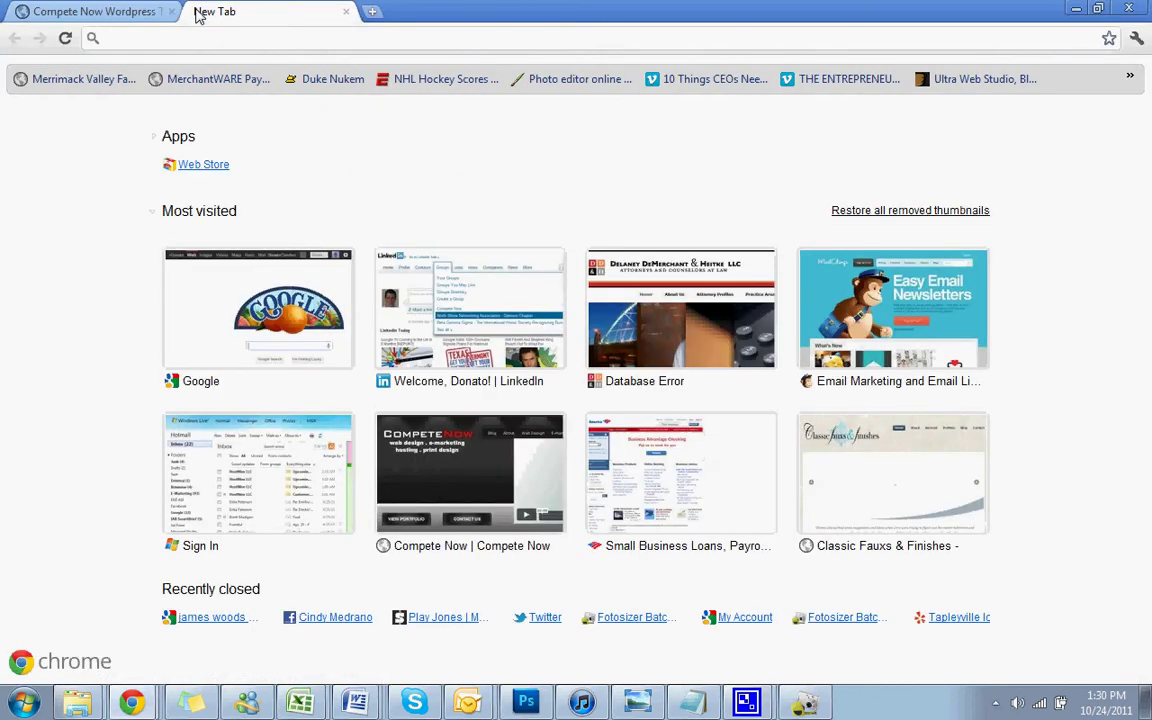
type("fotosizer.com")
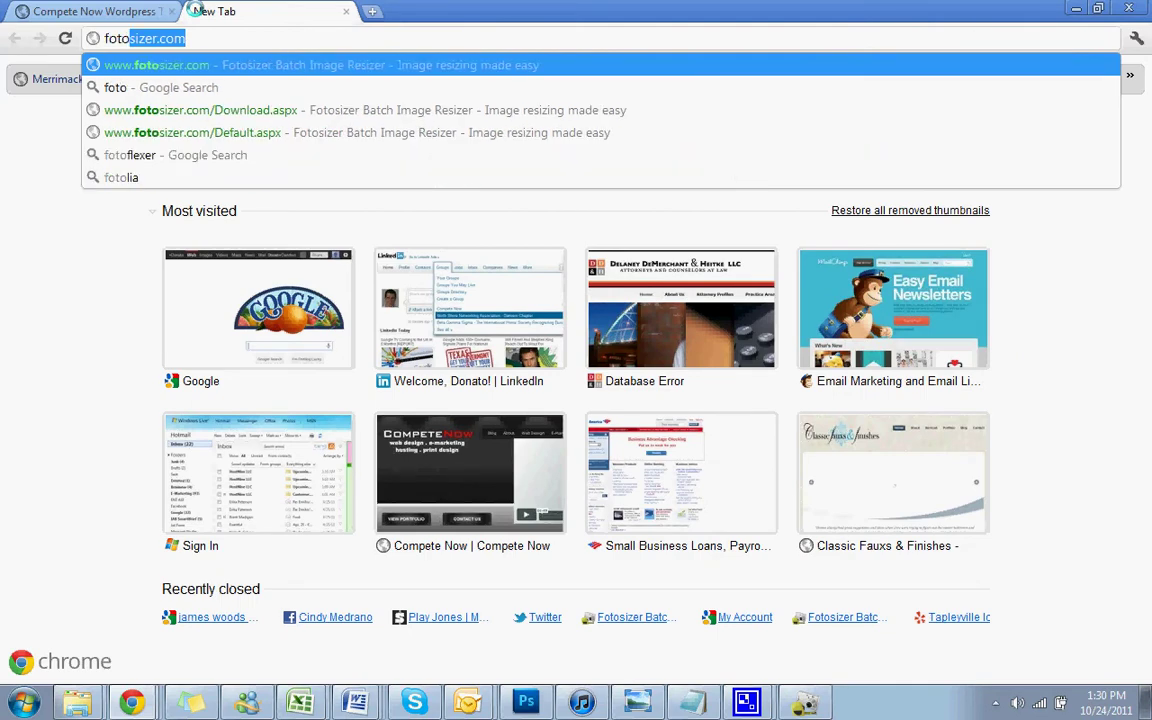
key("Return")
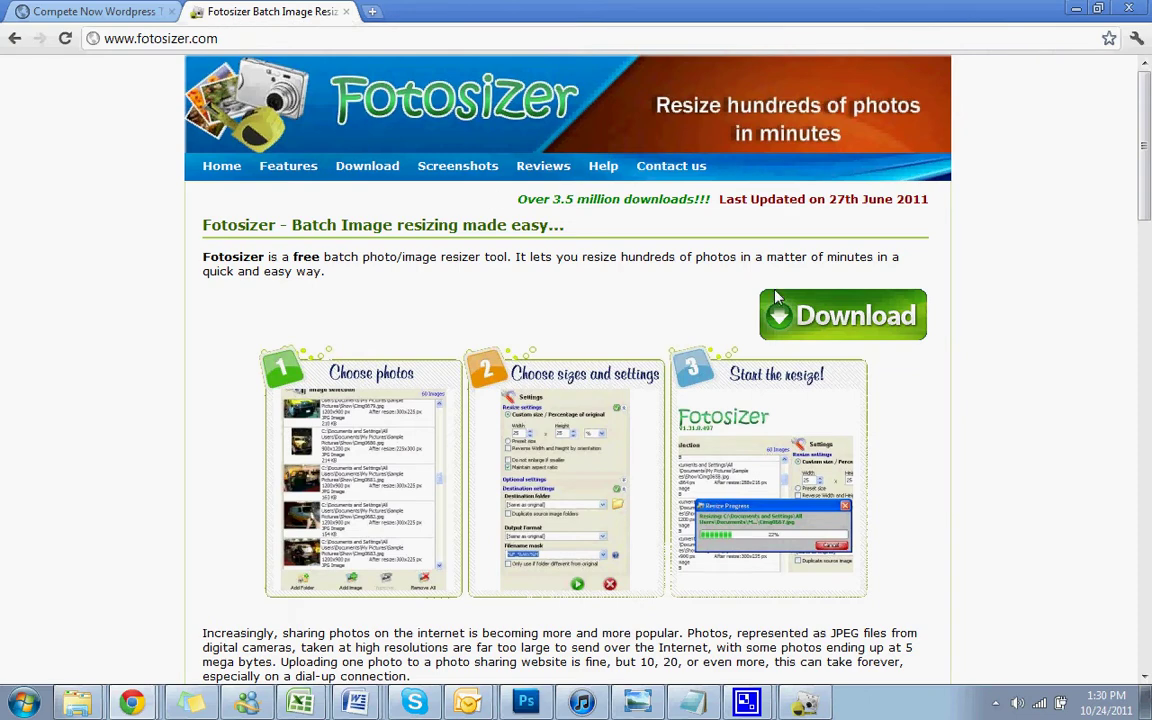
left_click(846, 319)
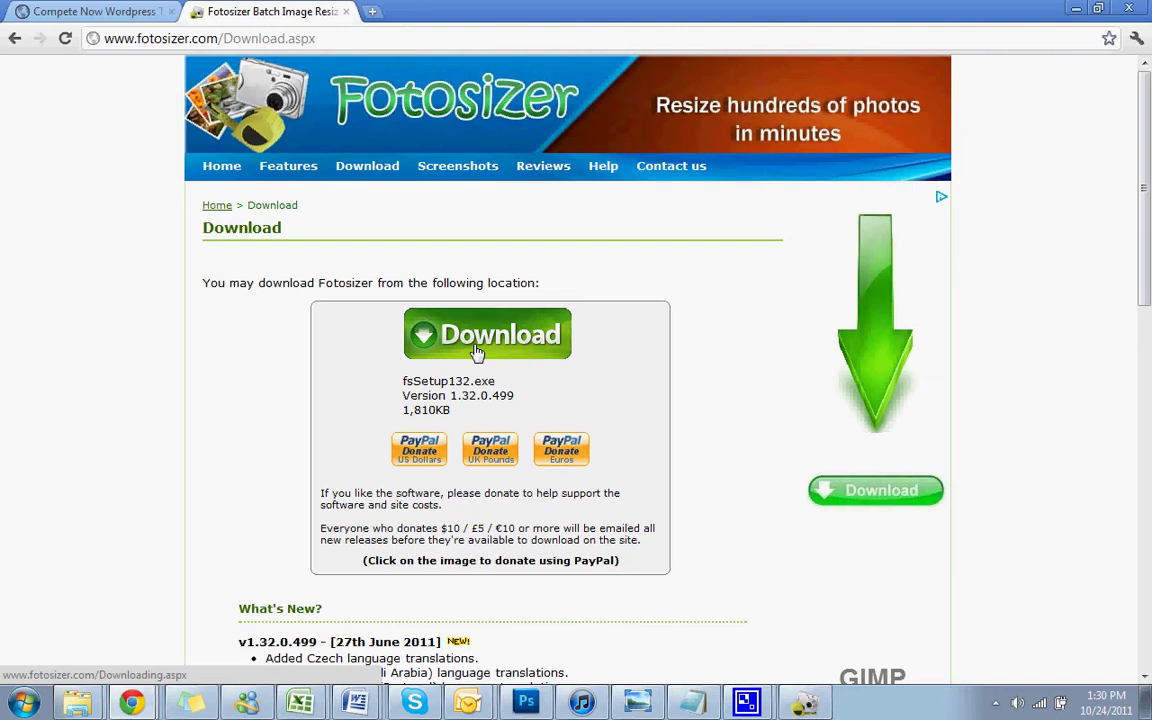
left_click(346, 11)
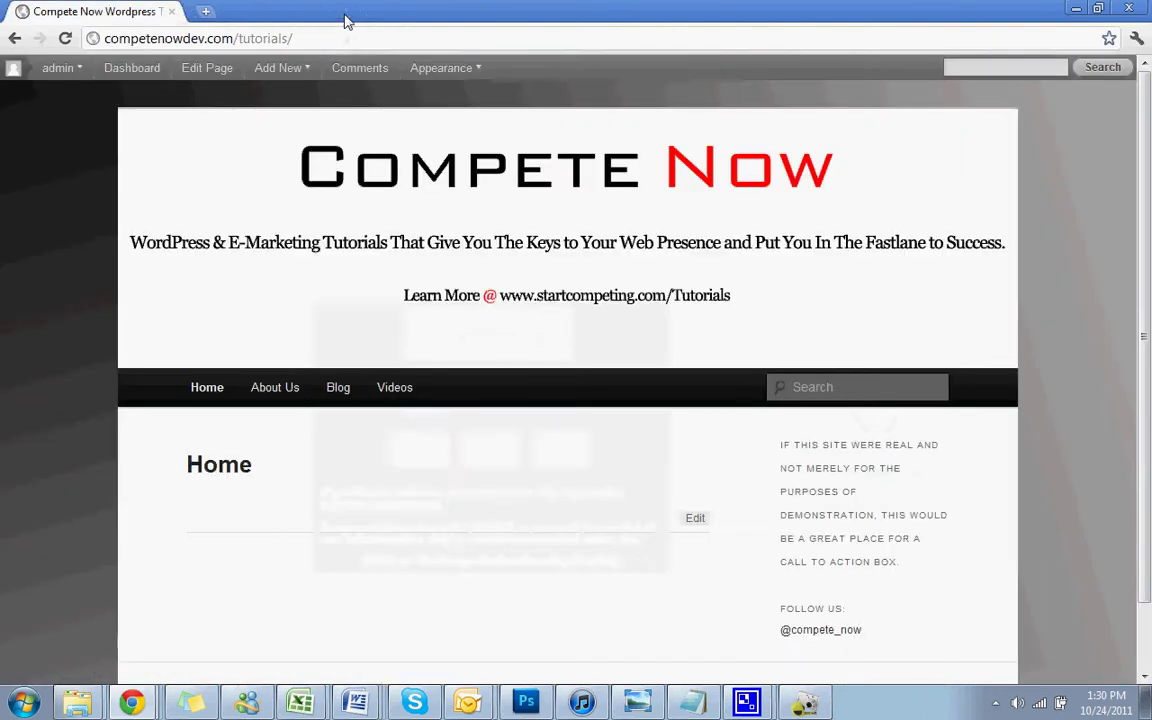
In Fotosizer, switch on 'Do not enlarge if smaller' and select the current width of 175.
left_click(806, 700)
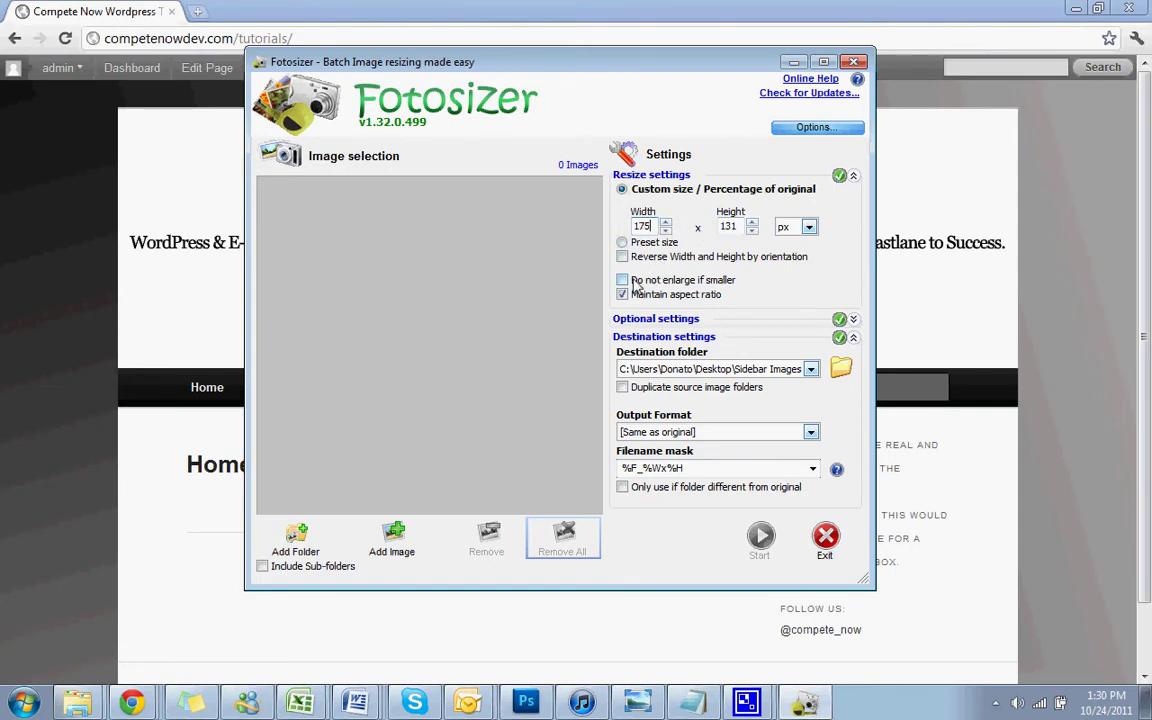
left_click(648, 280)
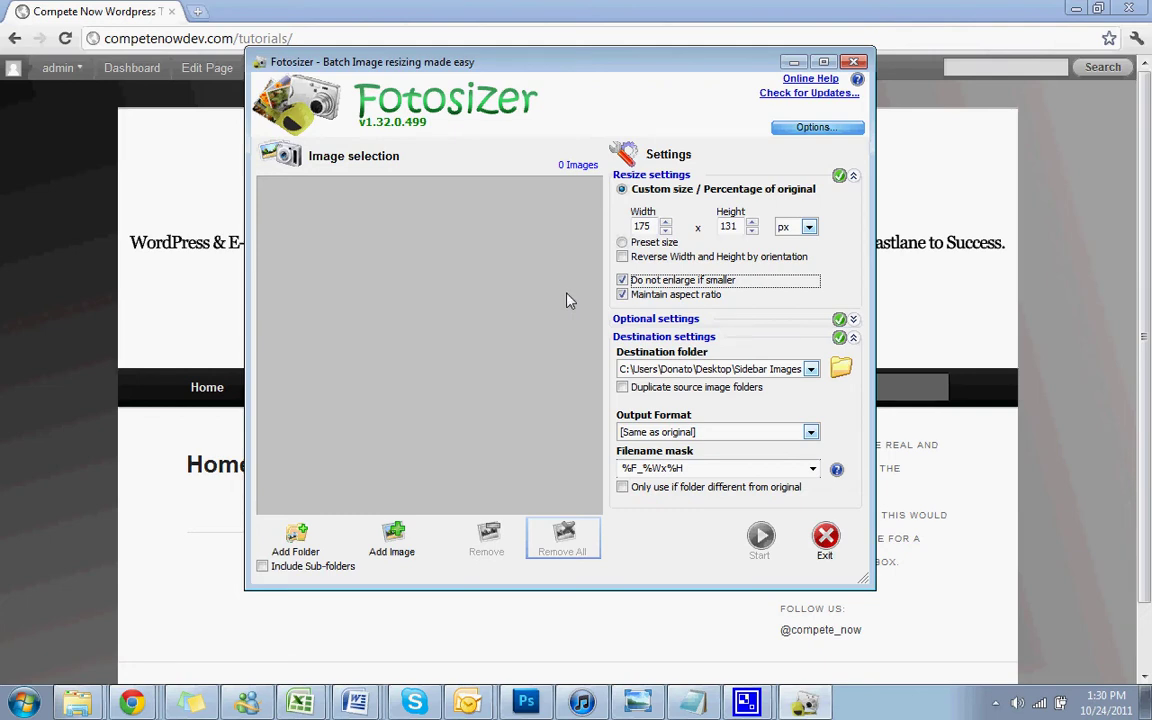
left_click(656, 226)
left_click_drag(656, 226, 603, 232)
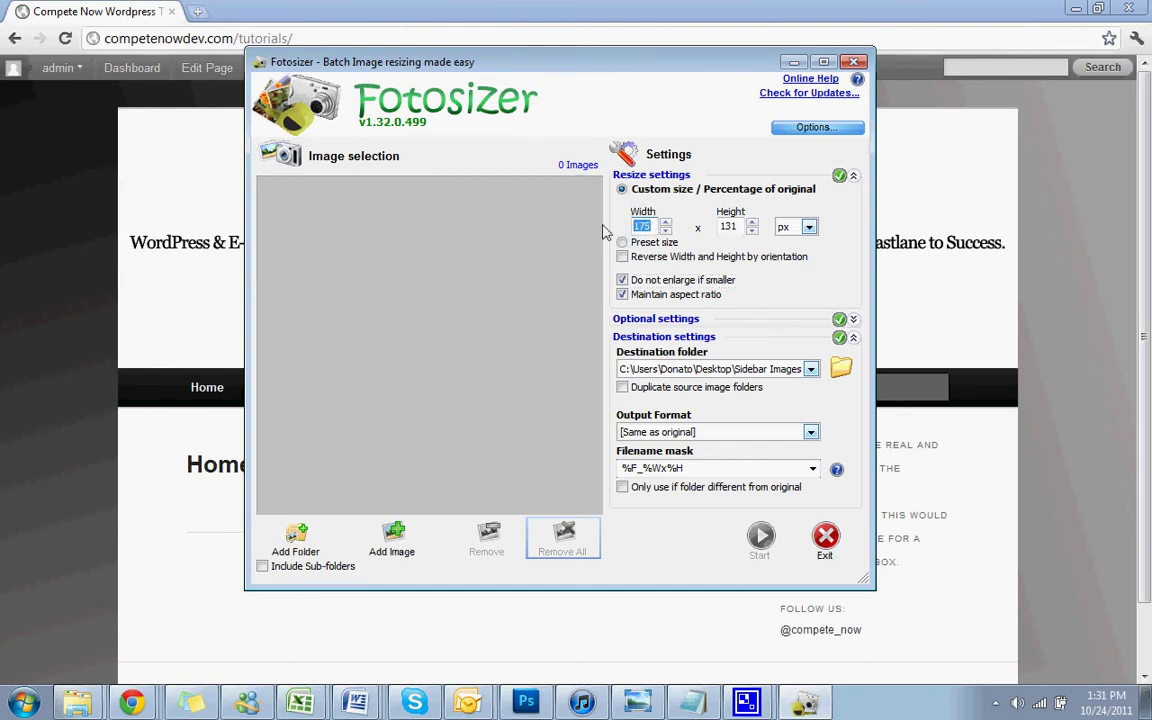
Set width to 255 px (height 108) with 'Do not enlarge if smaller' and 'Maintain aspect ratio' ticked.
type("255")
left_click(658, 283)
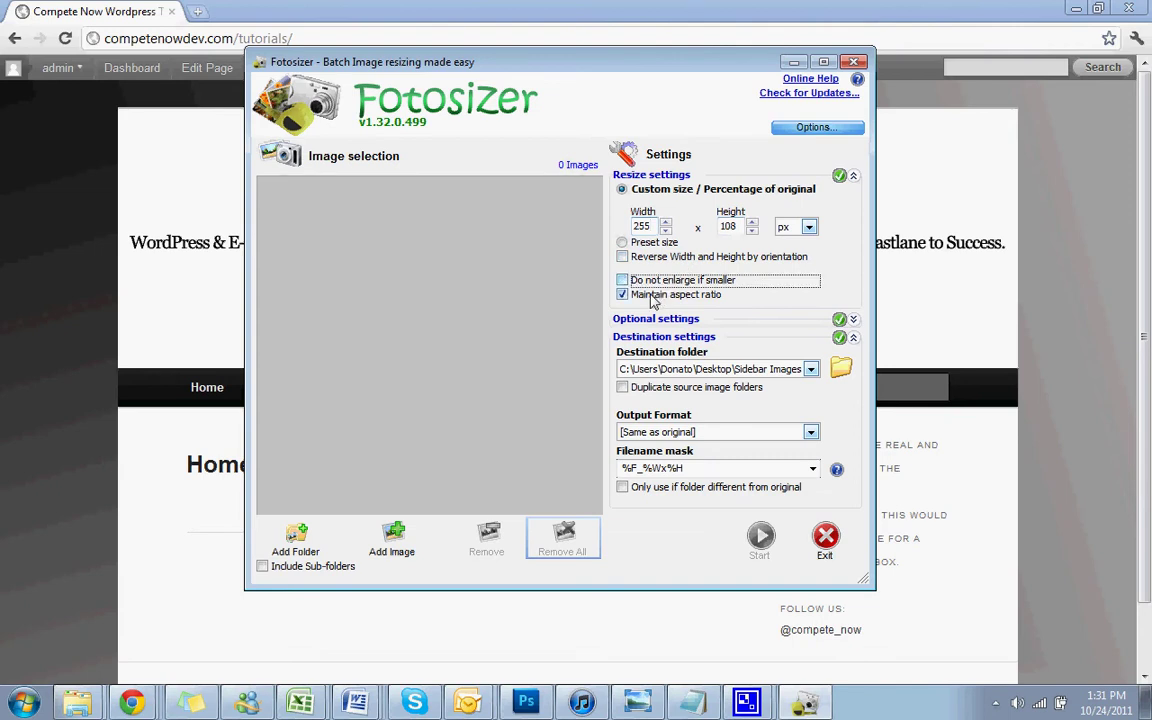
left_click(638, 293)
left_click(635, 280)
left_click(663, 295)
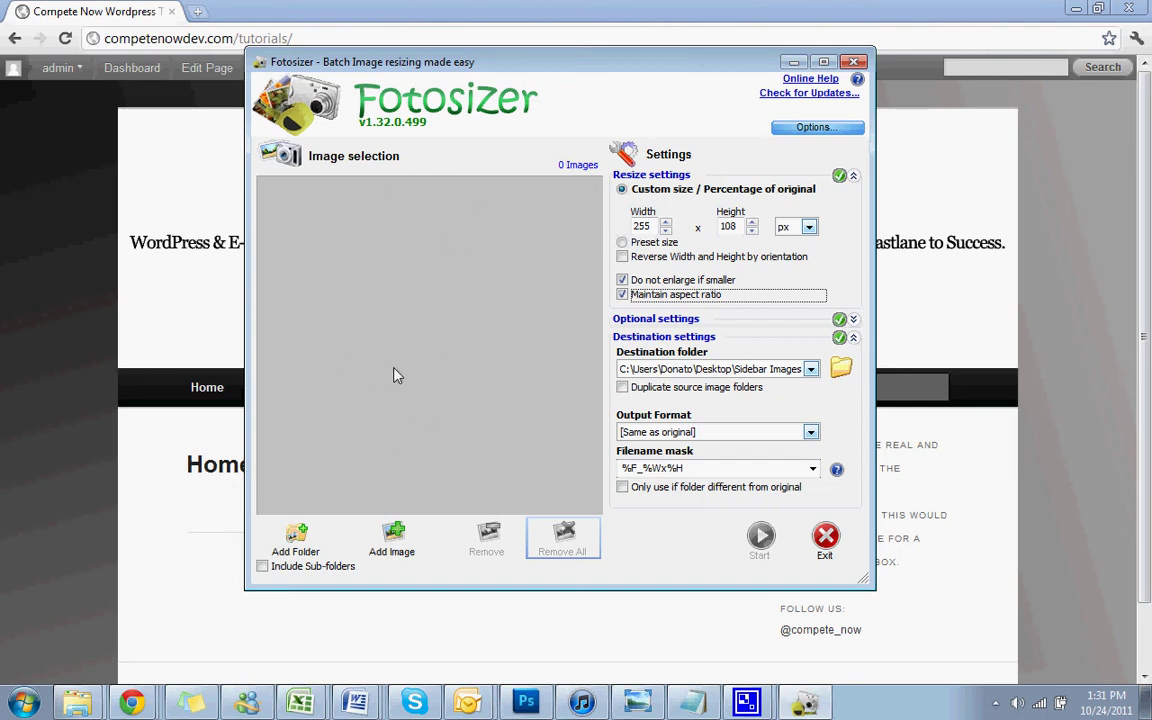
From the Add Image dialog, create a new folder named Resize beside the logo images.
left_click(395, 545)
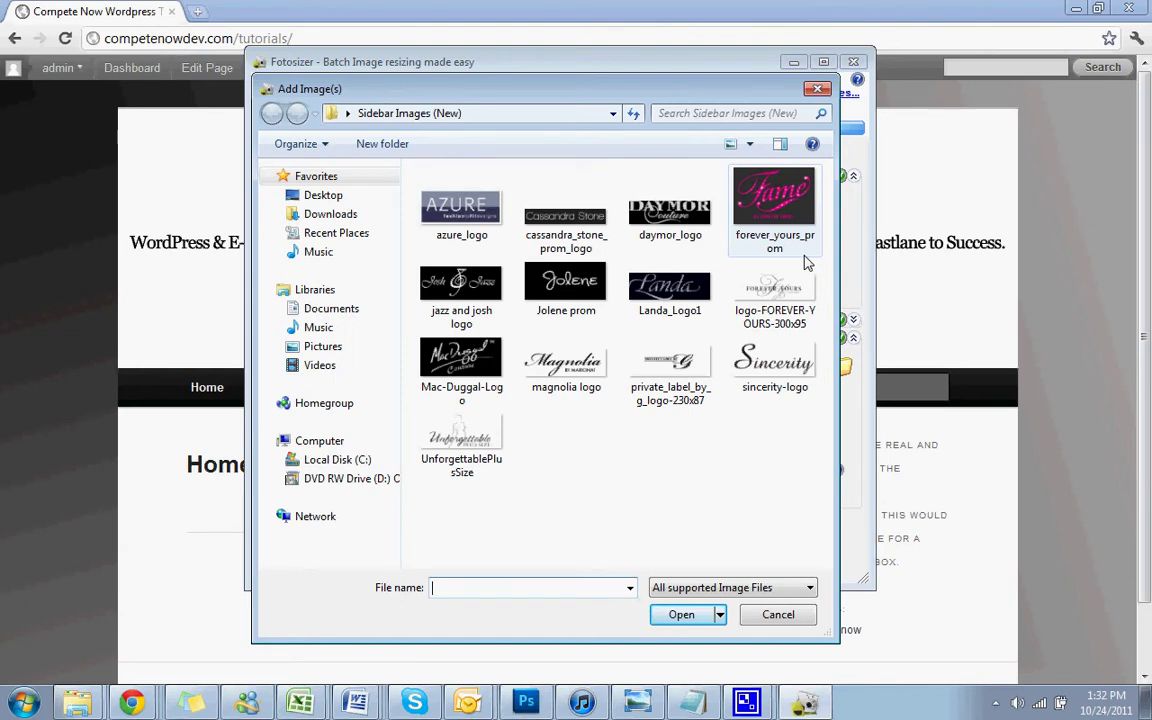
right_click(571, 463)
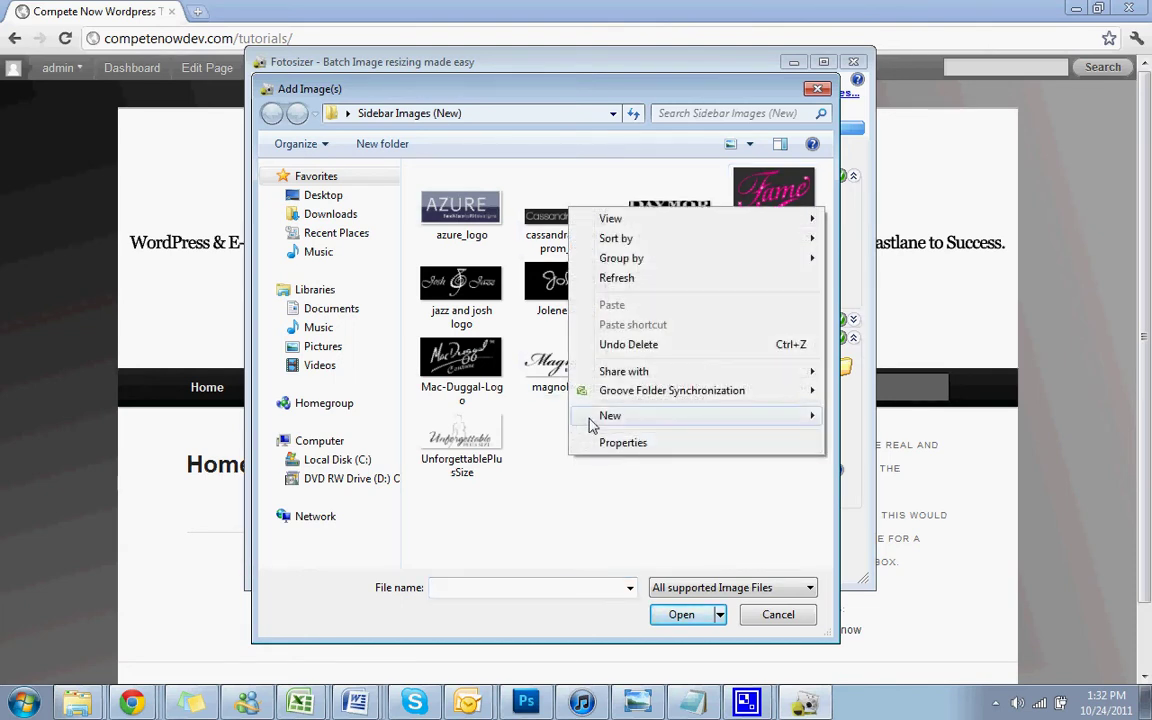
mouse_move(803, 416)
left_click(862, 415)
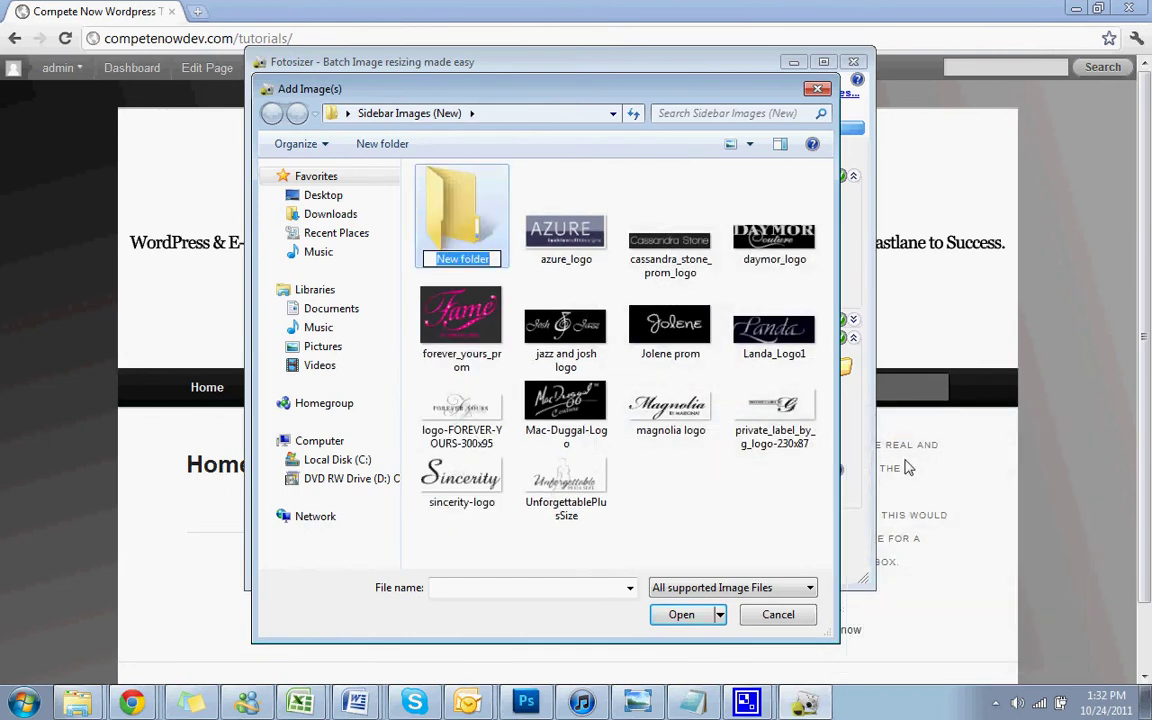
type("Resize")
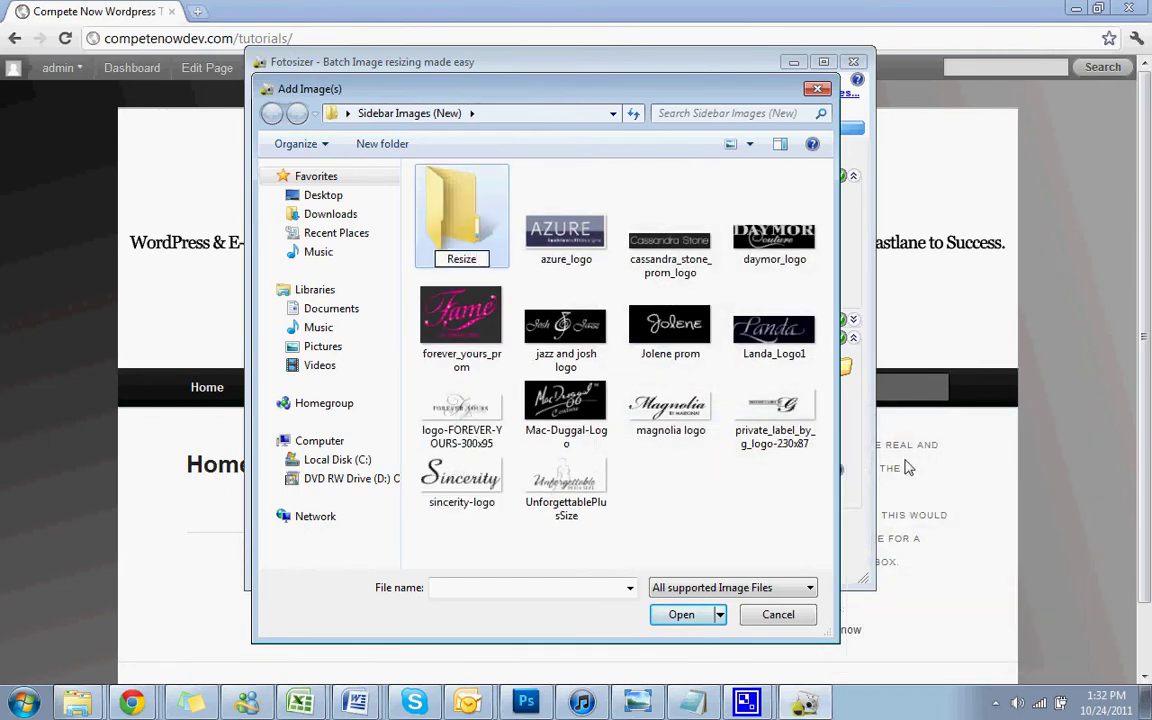
left_click(436, 202)
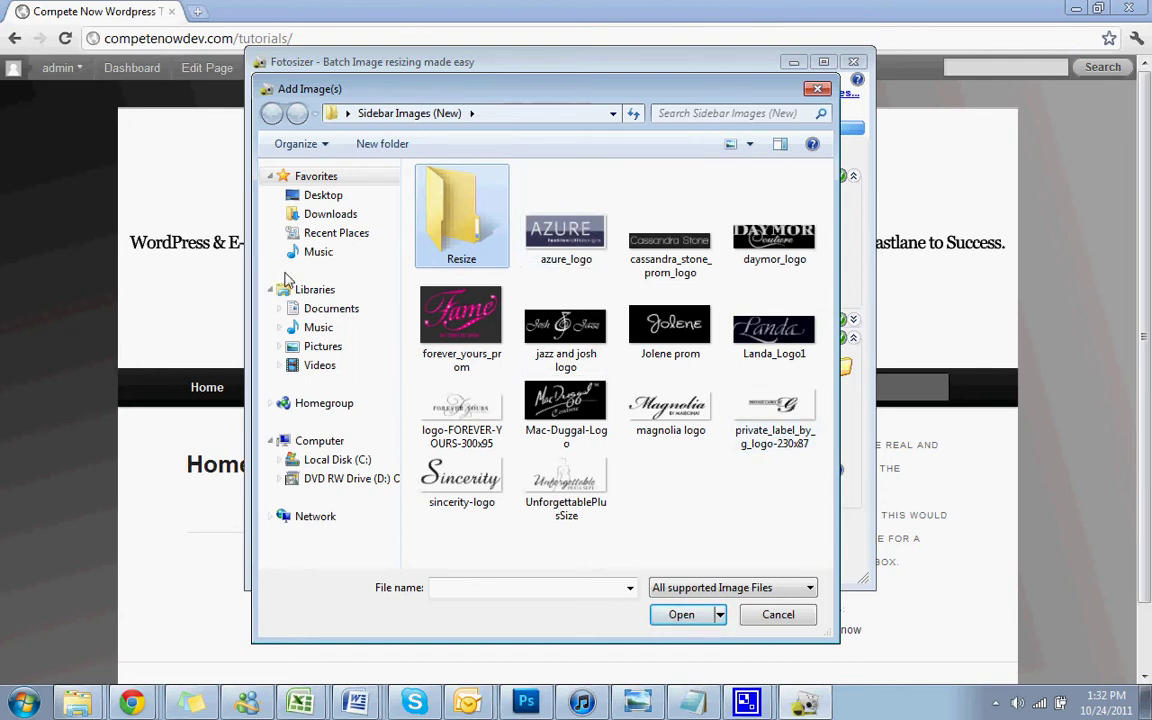
Select all 13 logos from azure_logo onward and add them to the batch.
left_click(557, 228)
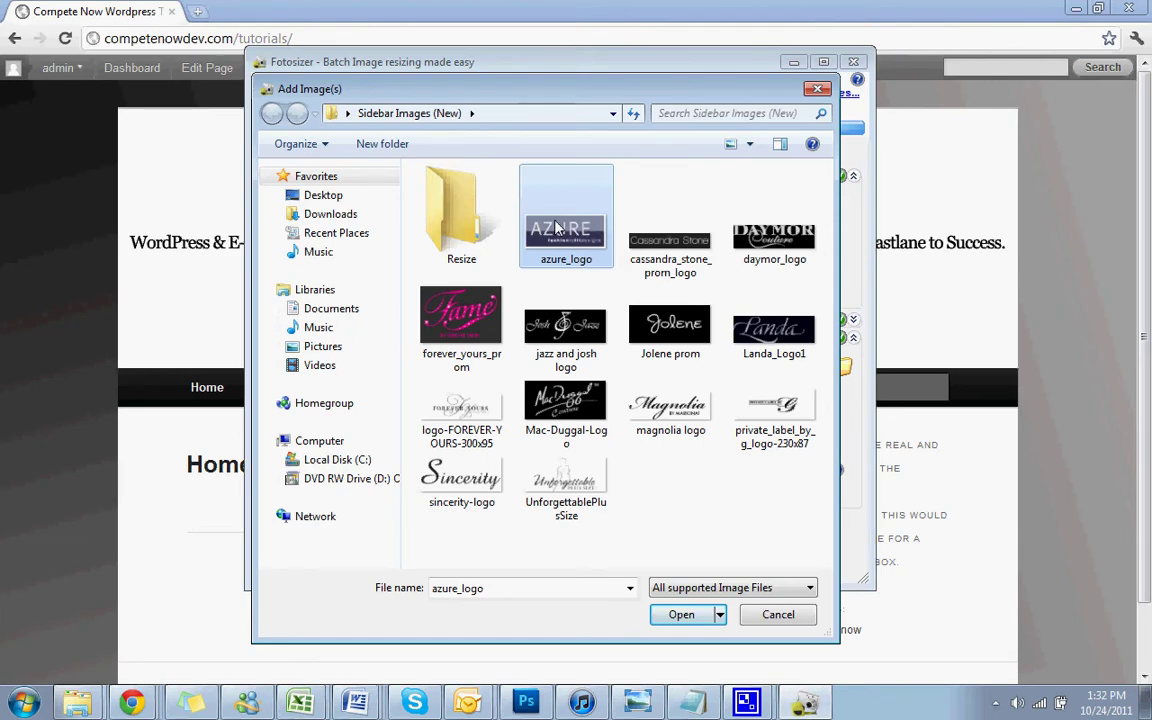
key("shift+Down")
key("shift+Down")
key("shift+Down")
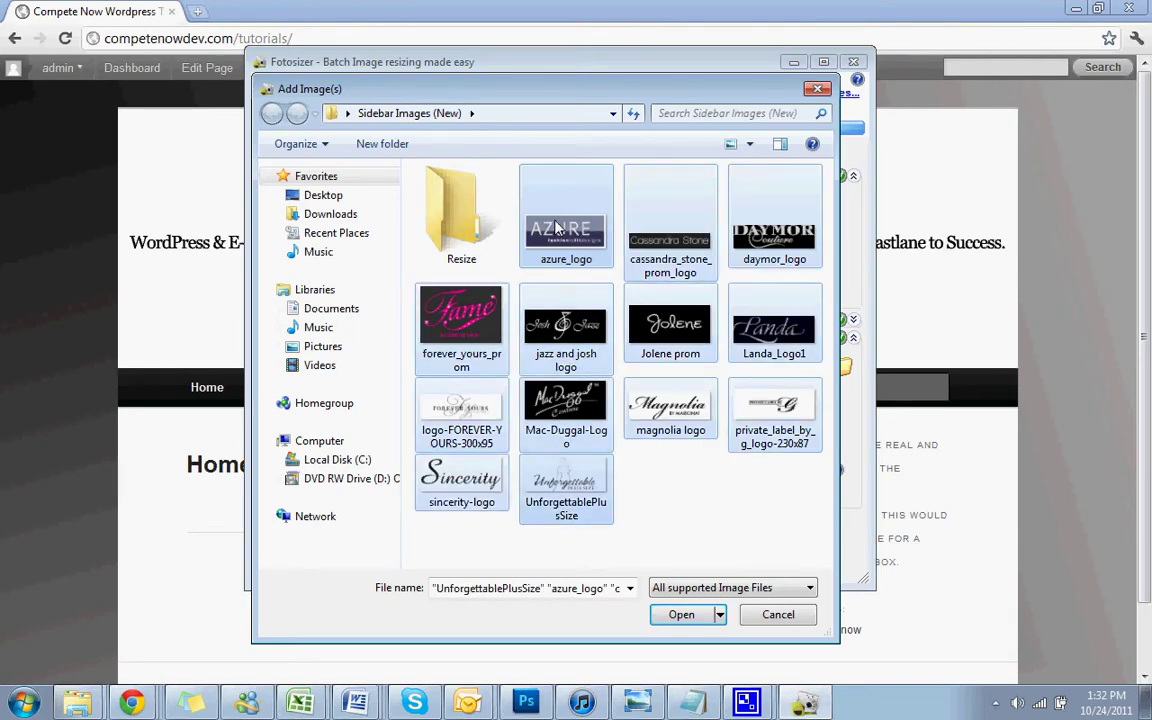
left_click(681, 614)
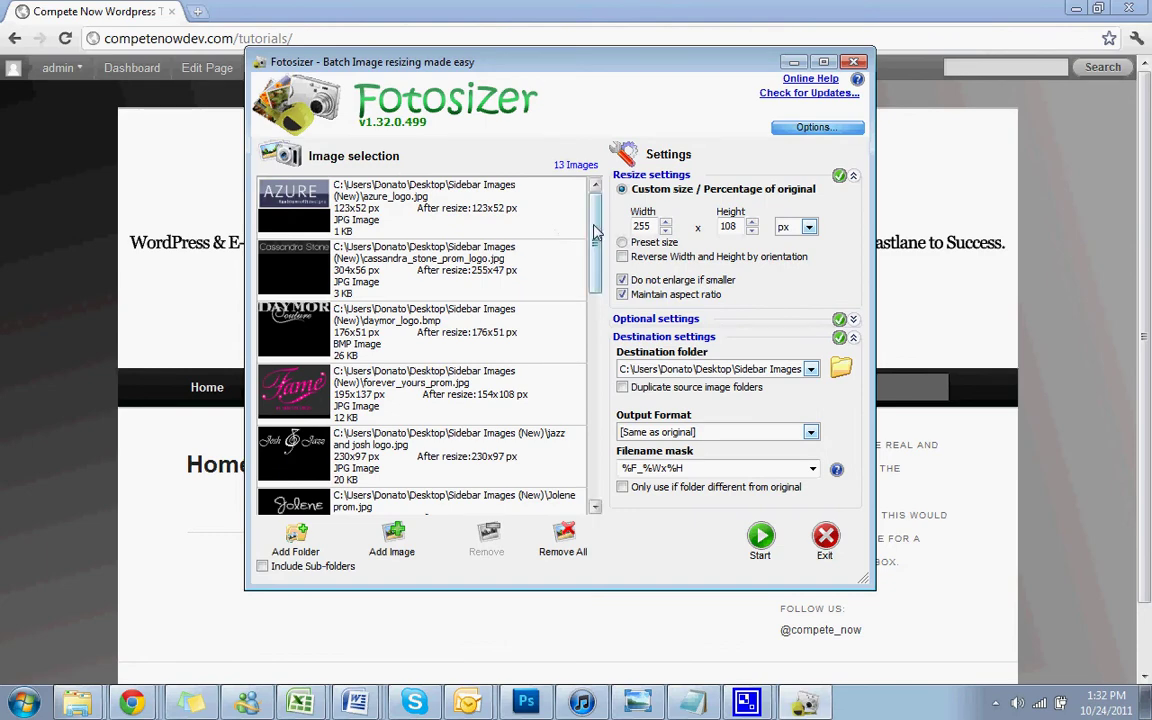
Scroll through the 13 queued logo images in the list.
mouse_move(597, 232)
left_mouse_down()
mouse_move(584, 450)
mouse_move(591, 228)
left_mouse_up()
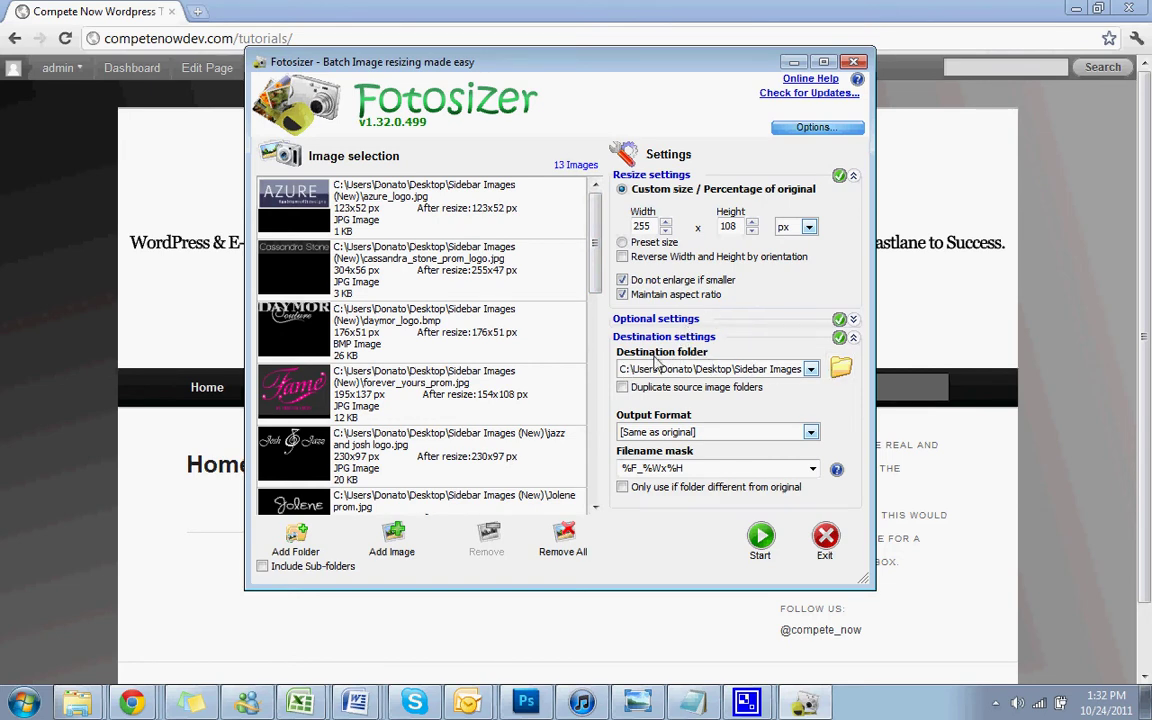
Set the destination folder to the Resize subfolder inside Desktop's Sidebar Images (New).
left_click(842, 369)
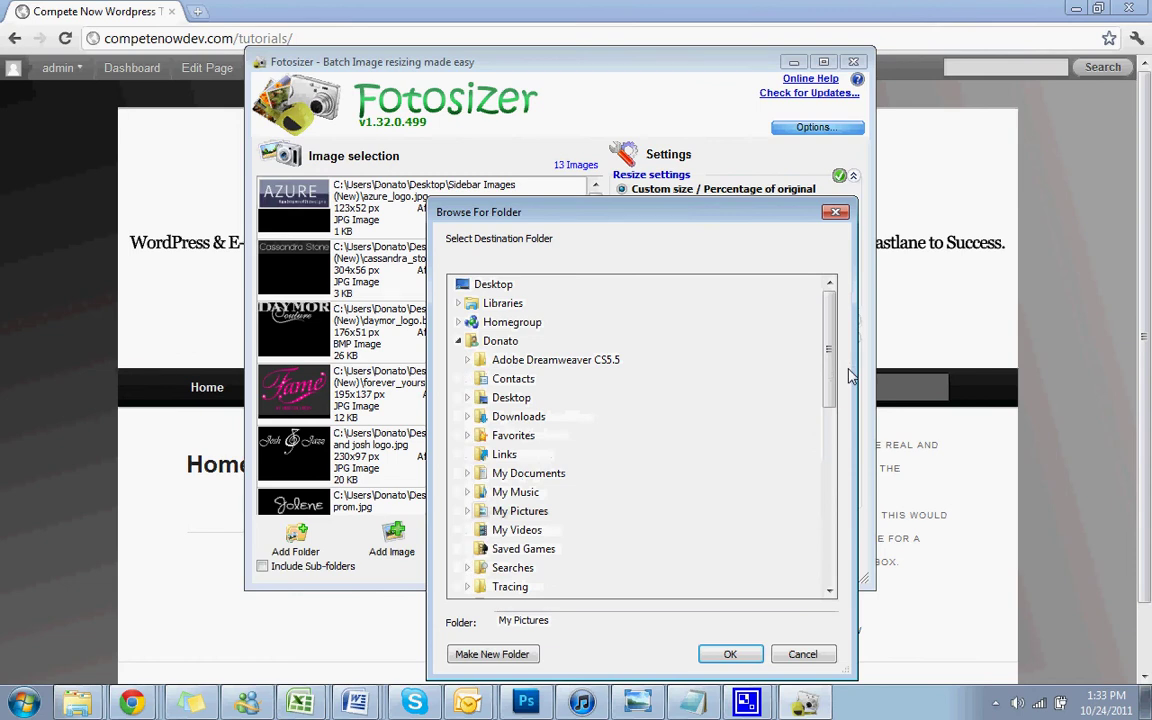
left_click_drag(827, 372, 805, 533)
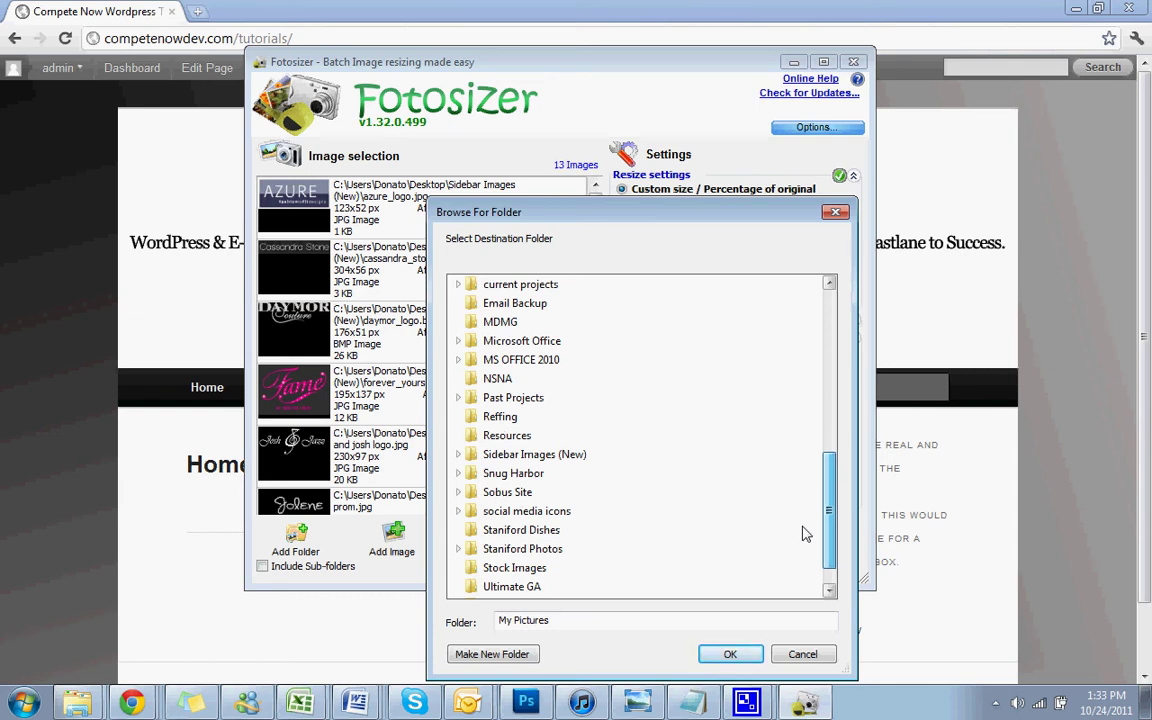
left_click_drag(805, 533, 753, 540)
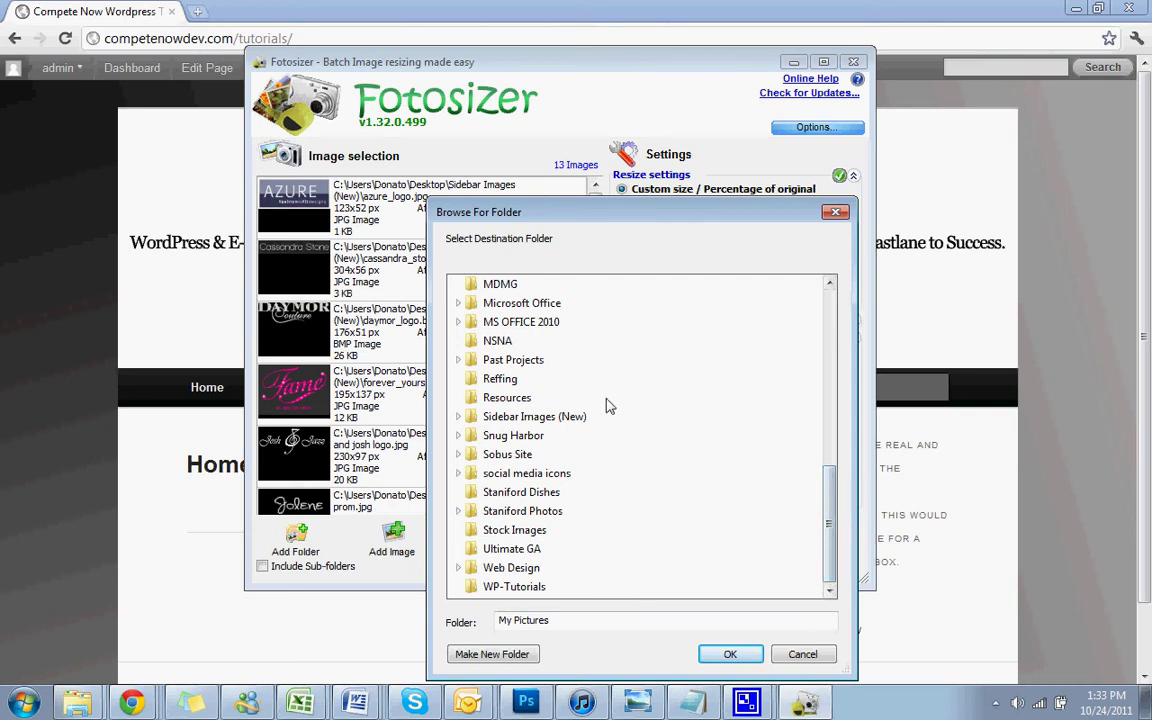
left_click_drag(816, 500, 810, 288)
left_click(483, 285)
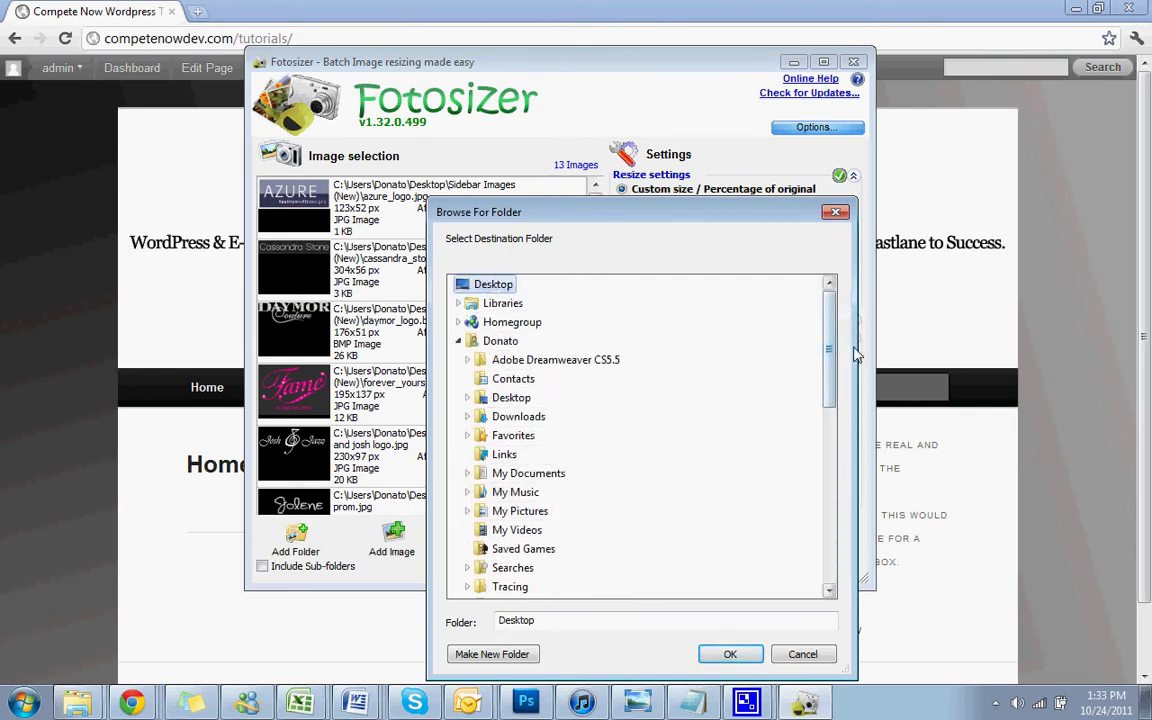
left_click_drag(828, 347, 805, 572)
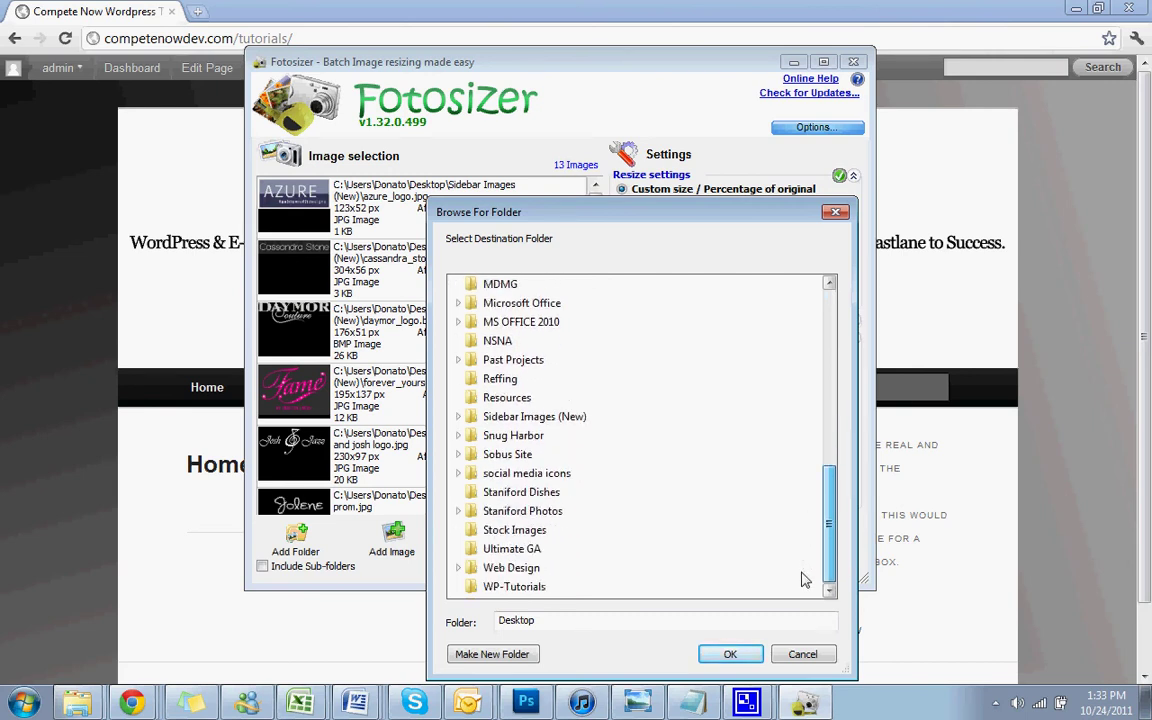
left_click(555, 418)
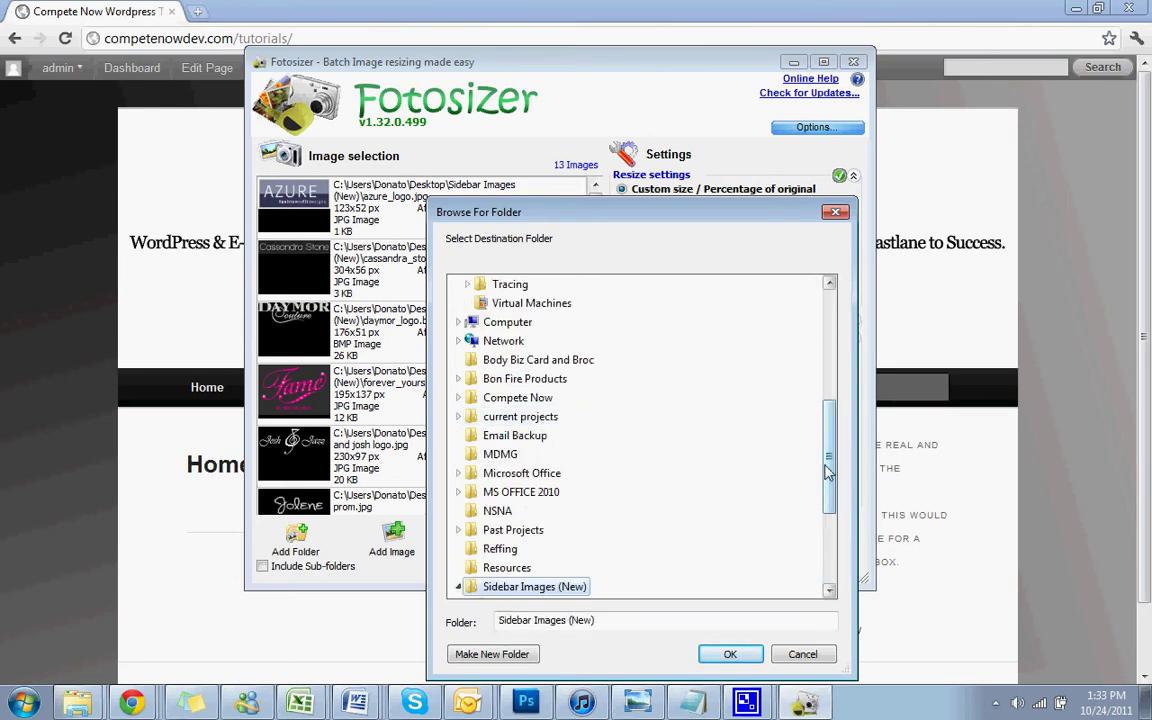
scroll(745, 440, "down", 4)
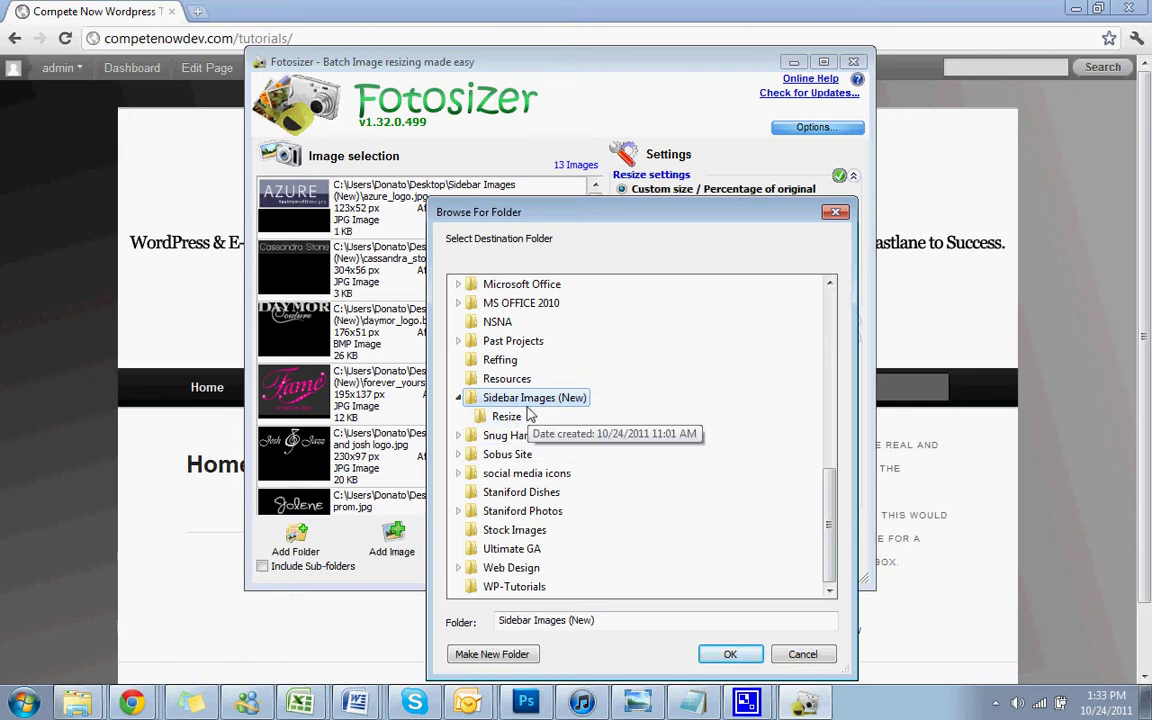
left_click(505, 418)
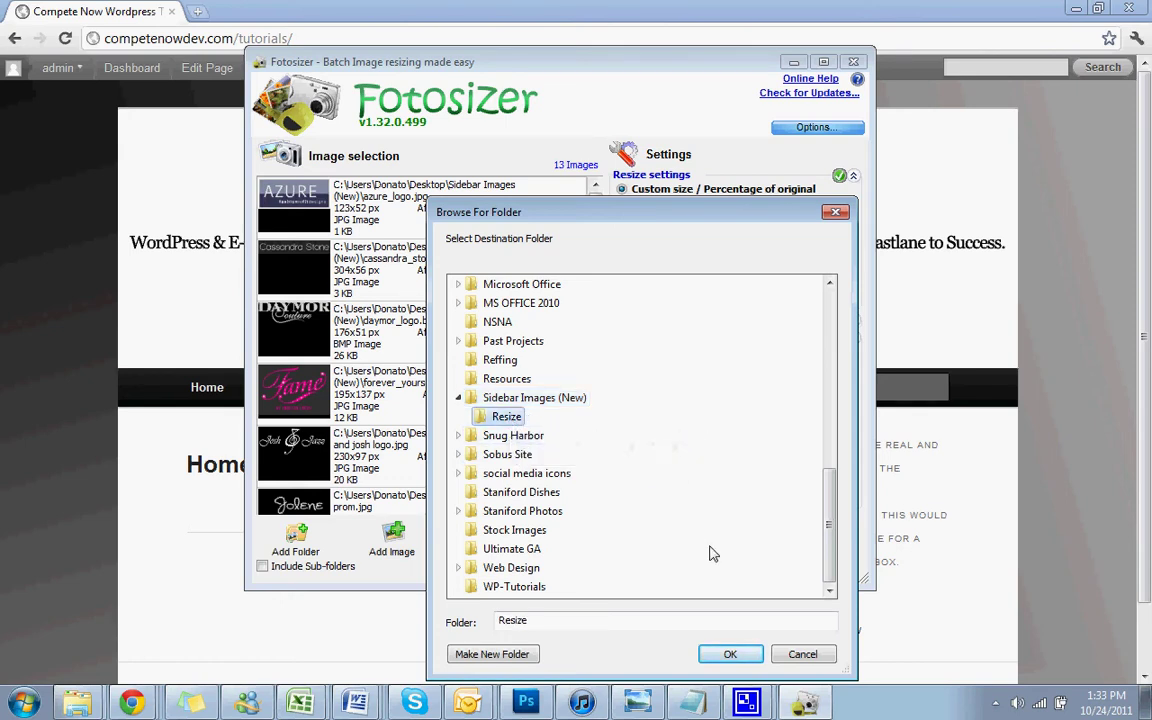
left_click(731, 655)
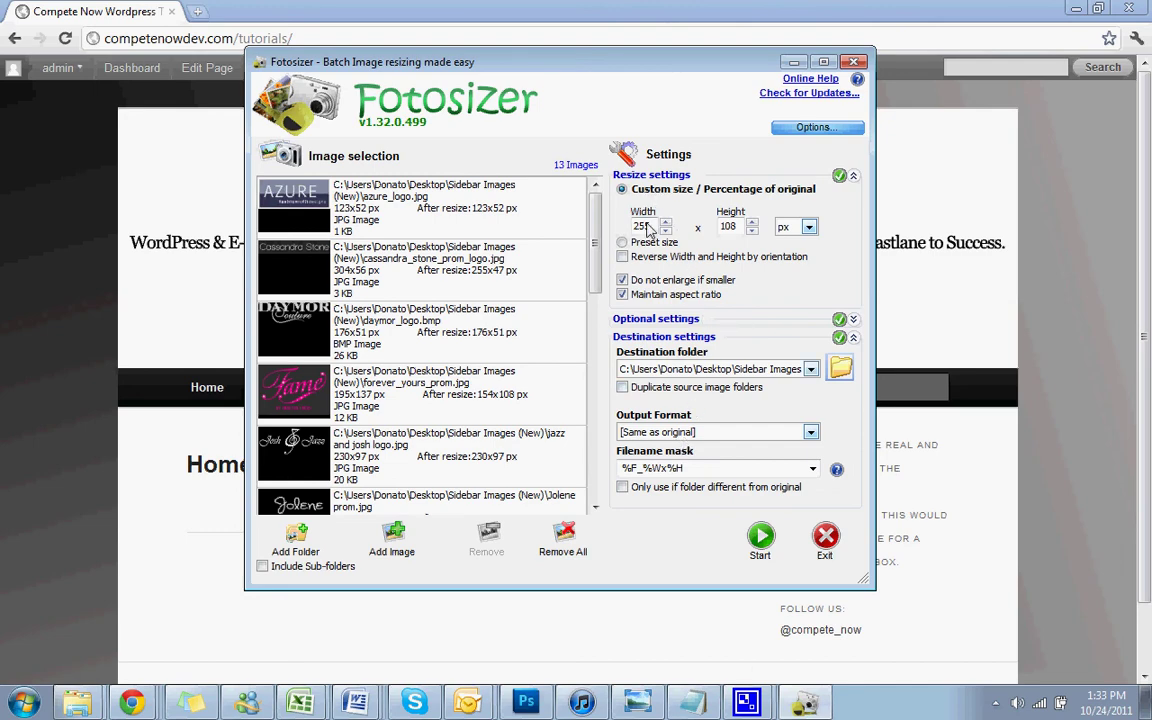
scroll(540, 250, "down", 5)
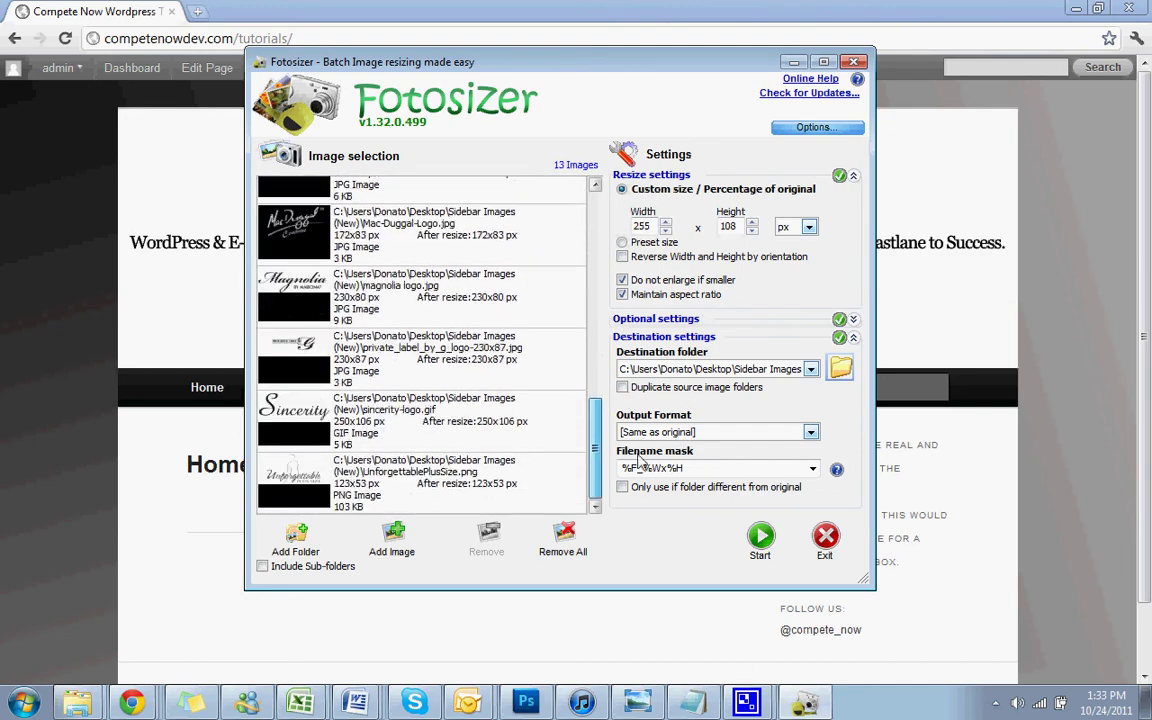
Run the resize on all 13 images and bring up the Sidebar Images (New) folder window.
left_click(762, 537)
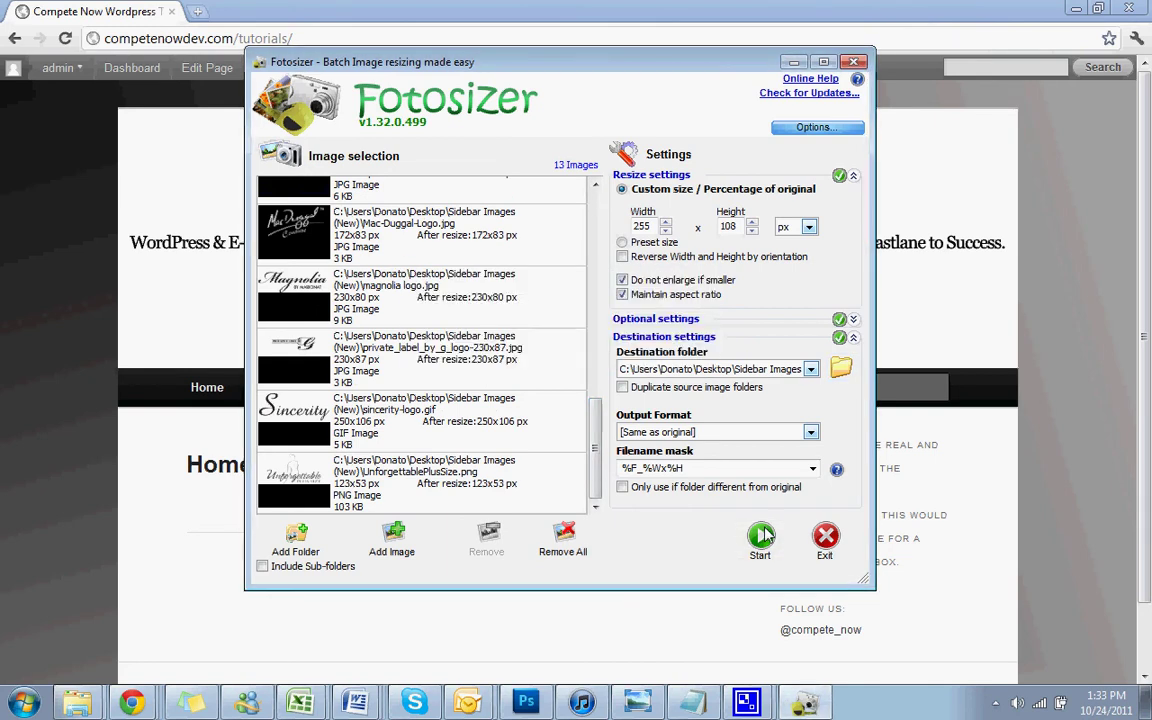
left_click(77, 702)
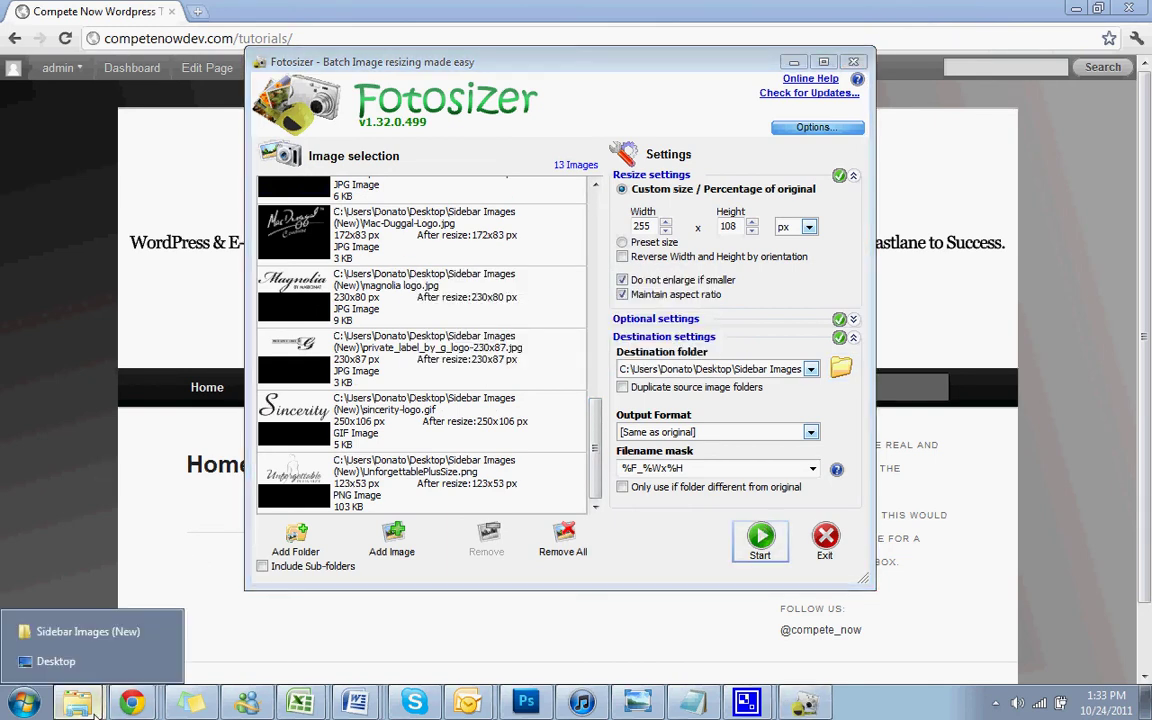
left_click(88, 631)
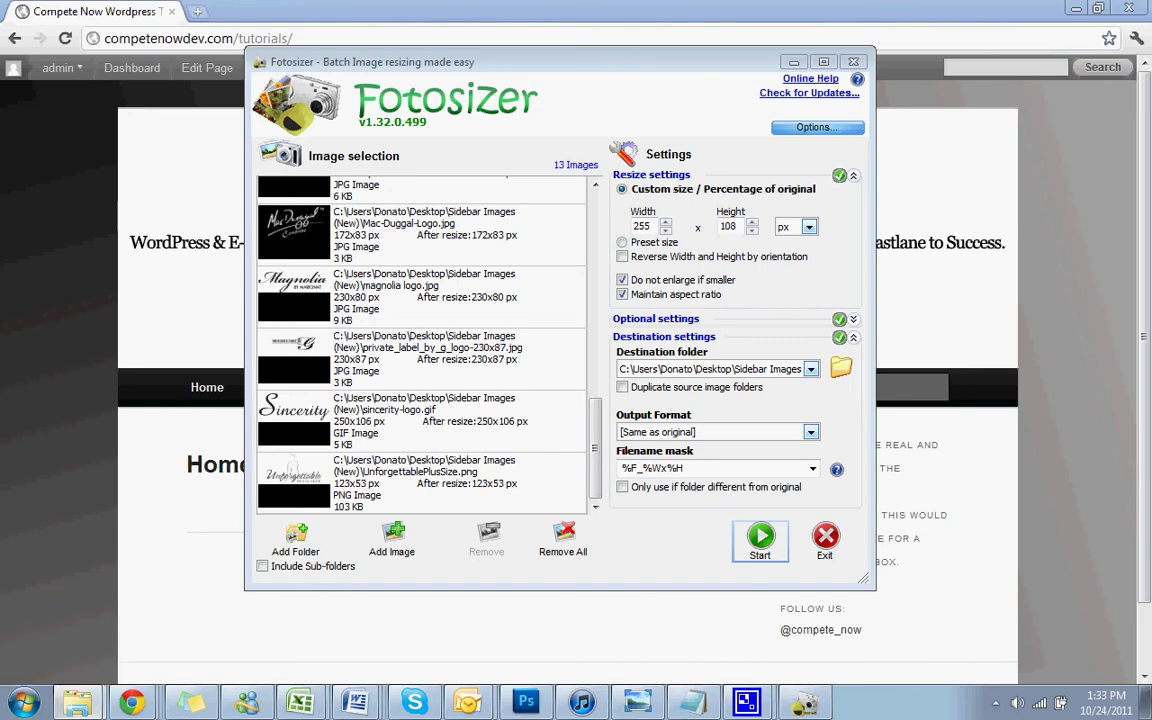
left_click_drag(669, 72, 624, 66)
key("Down")
key("Down")
key("Down")
key("Down")
key("Down")
key("Down")
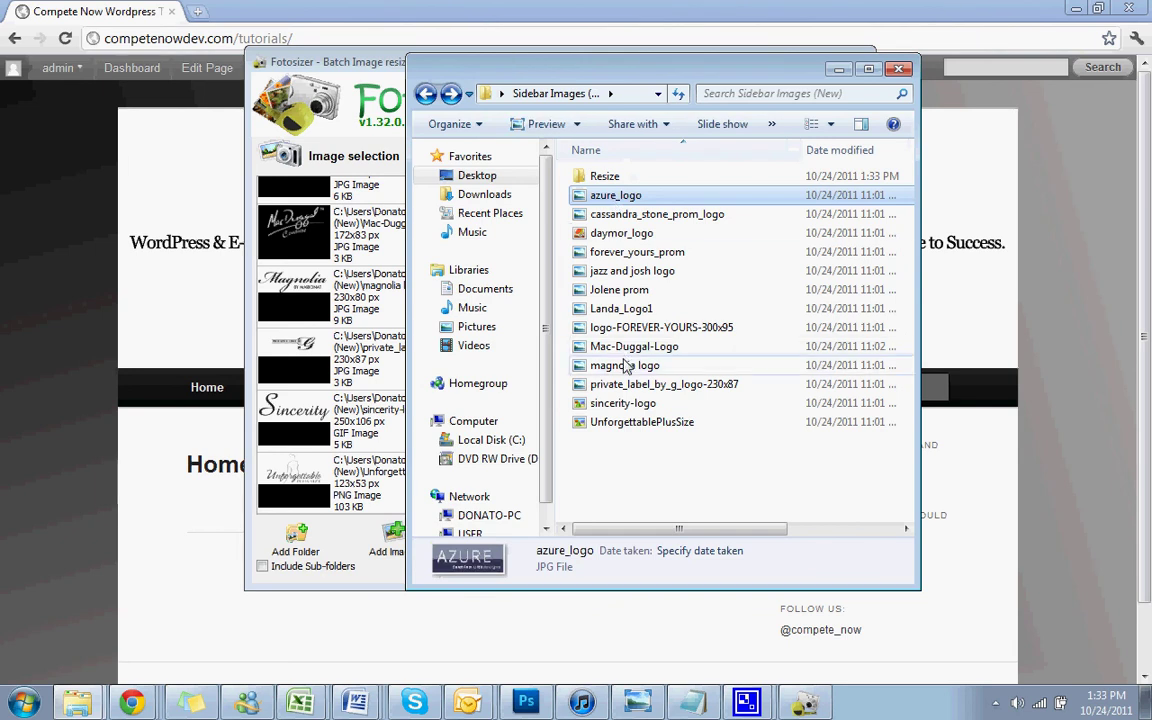
key("Down")
key("Down")
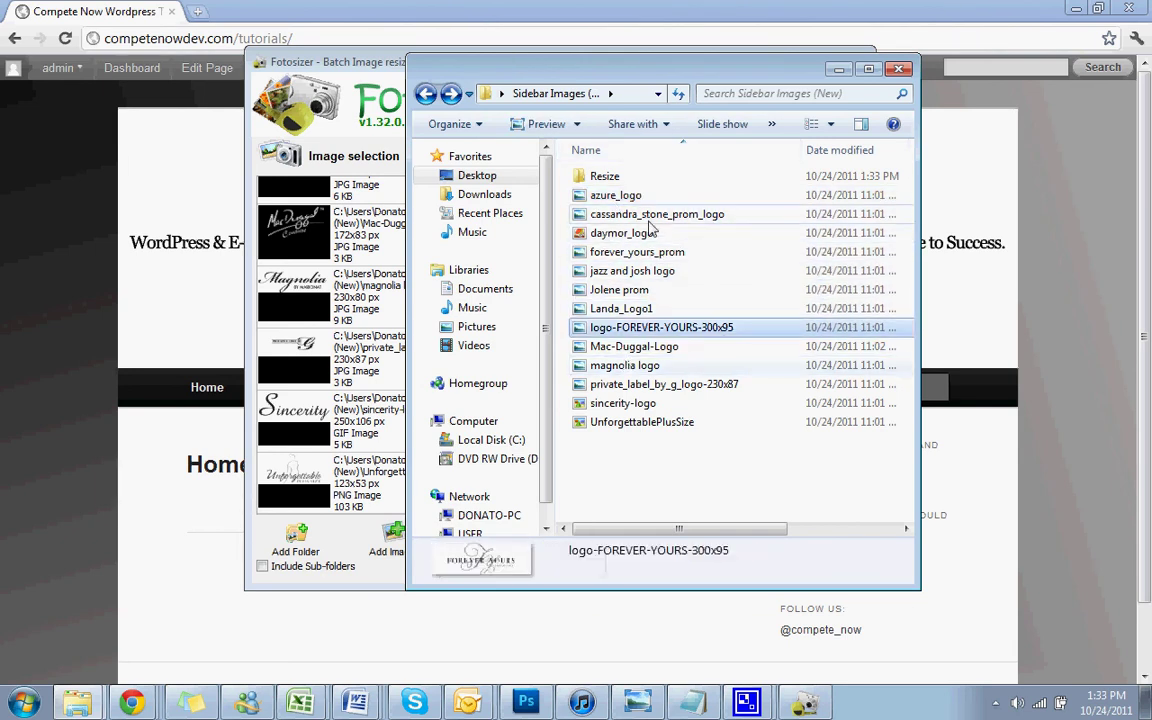
Review resized logos like cassandra_stone_prom_logo_255x47 in Resize, then close the window.
double_click(621, 180)
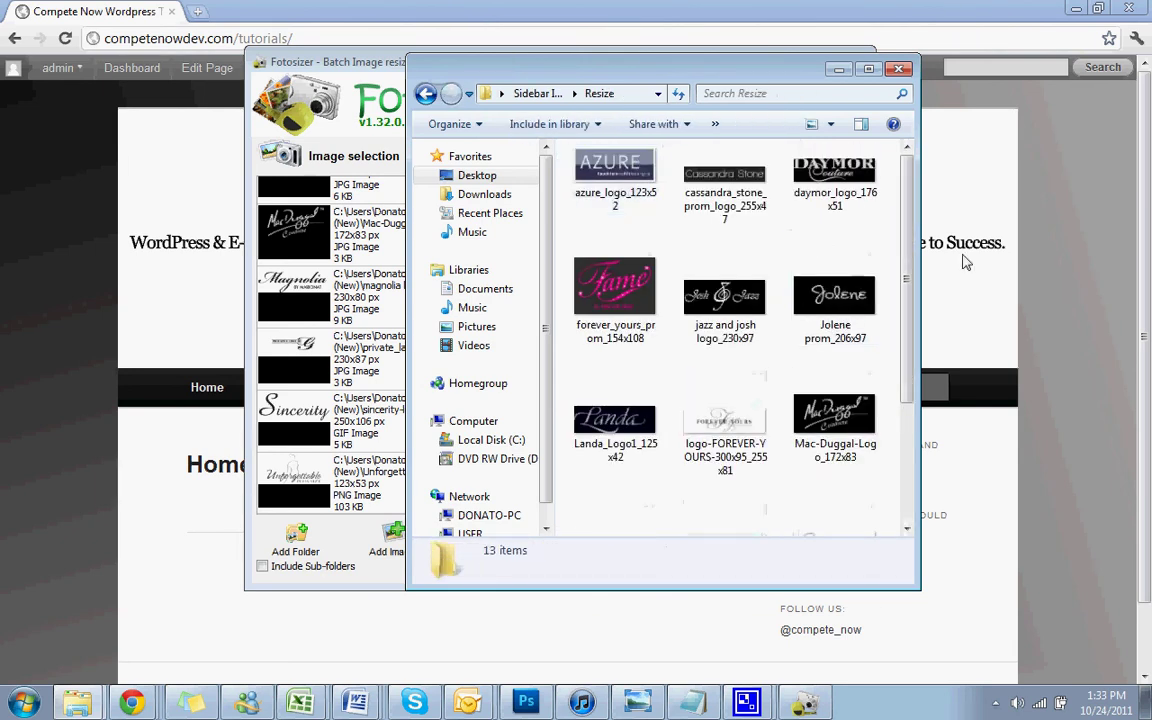
scroll(912, 270, "down", 1)
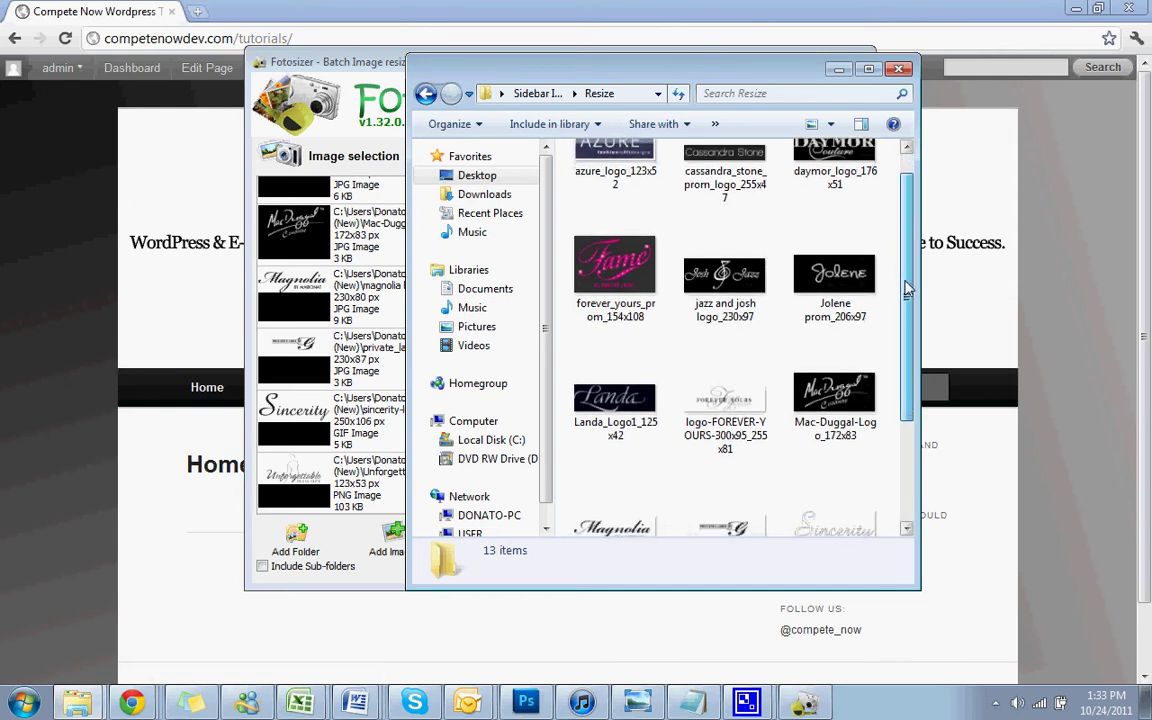
left_click(762, 208)
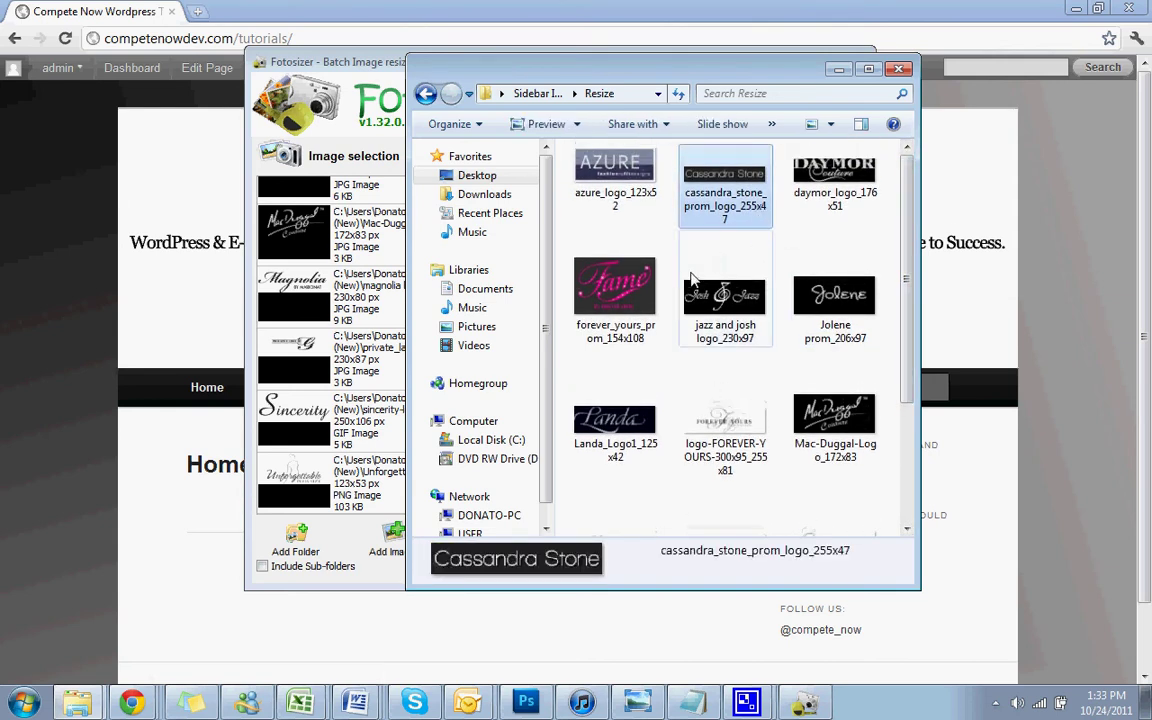
scroll(760, 437, "down", 3)
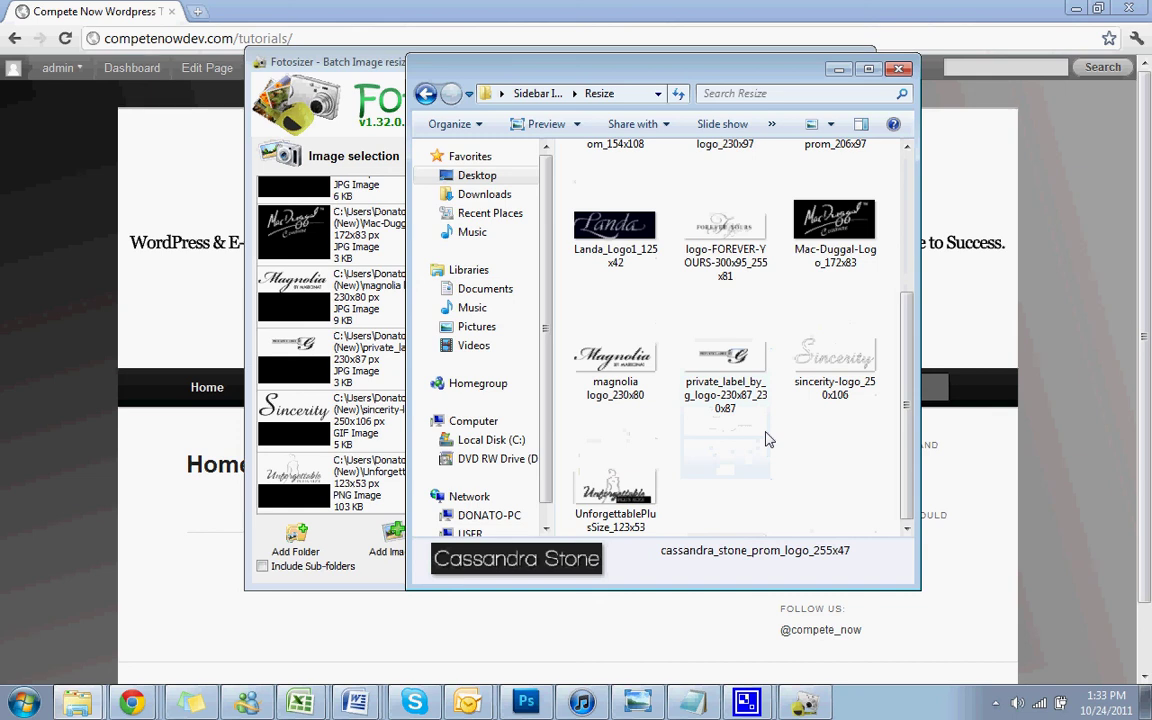
scroll(766, 438, "up", 3)
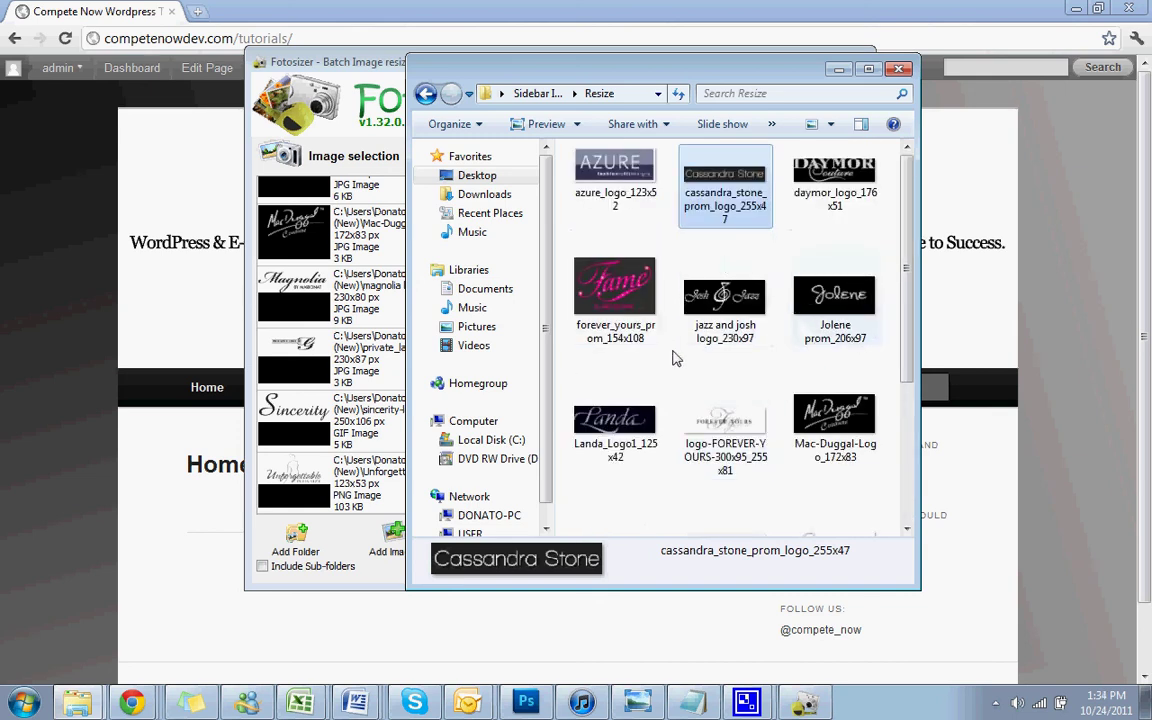
mouse_move(740, 420)
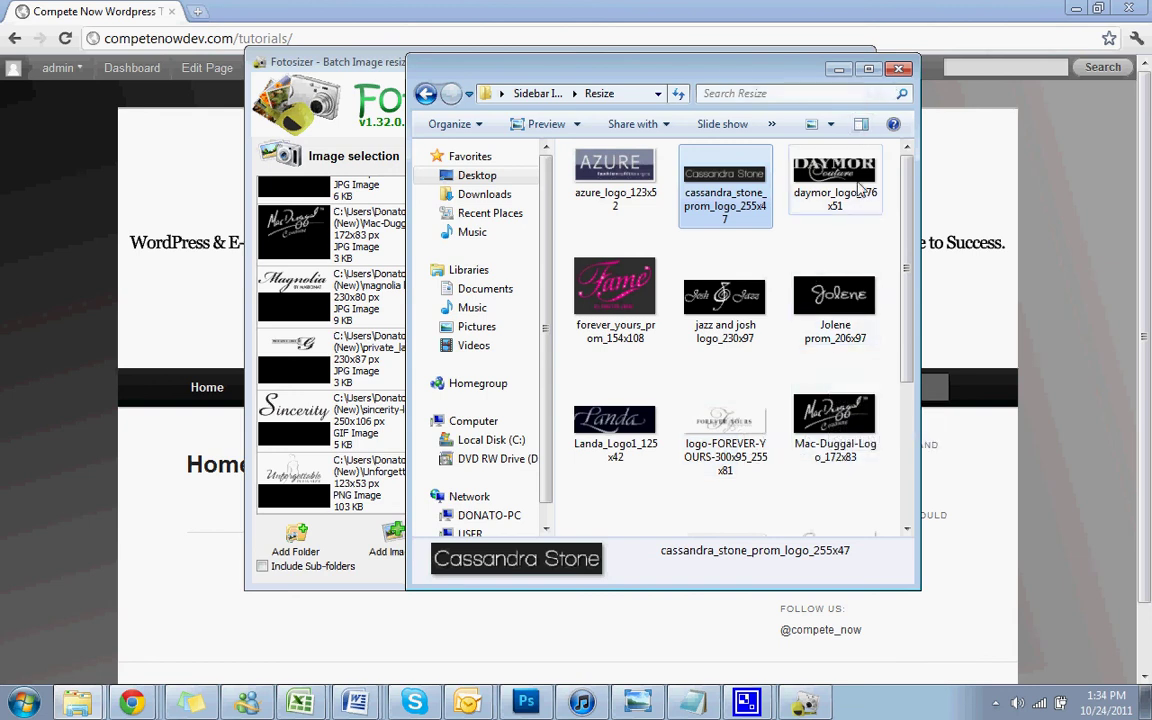
left_click_drag(678, 77, 535, 73)
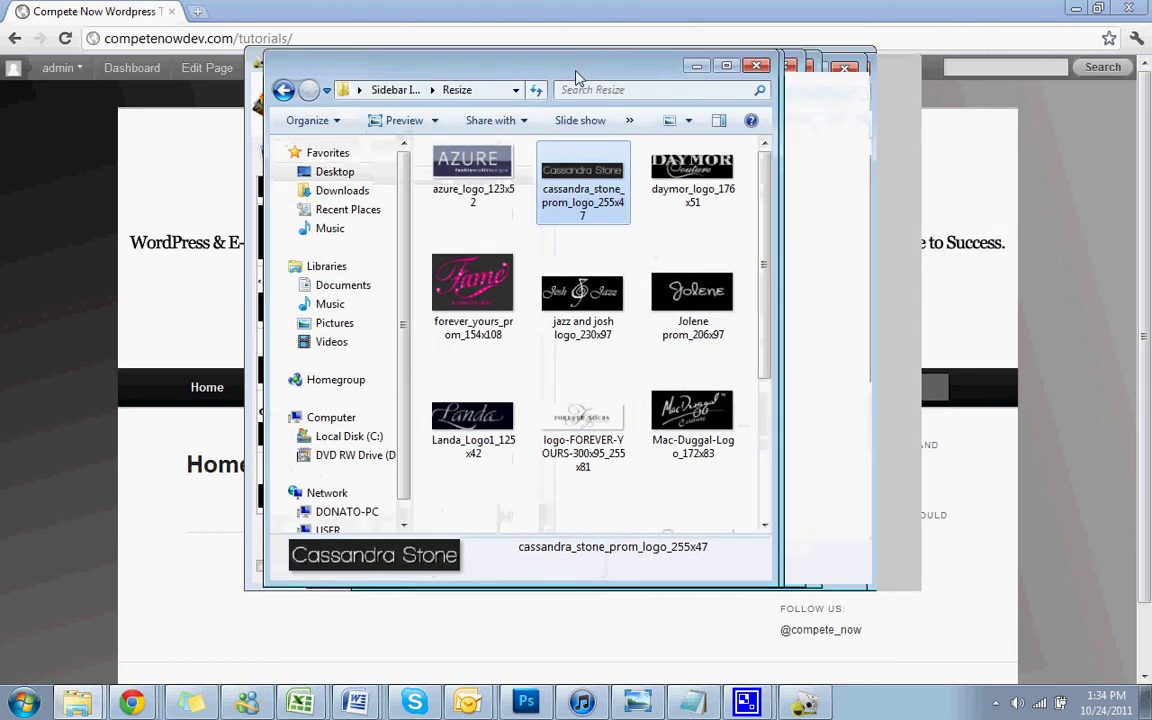
left_click(757, 65)
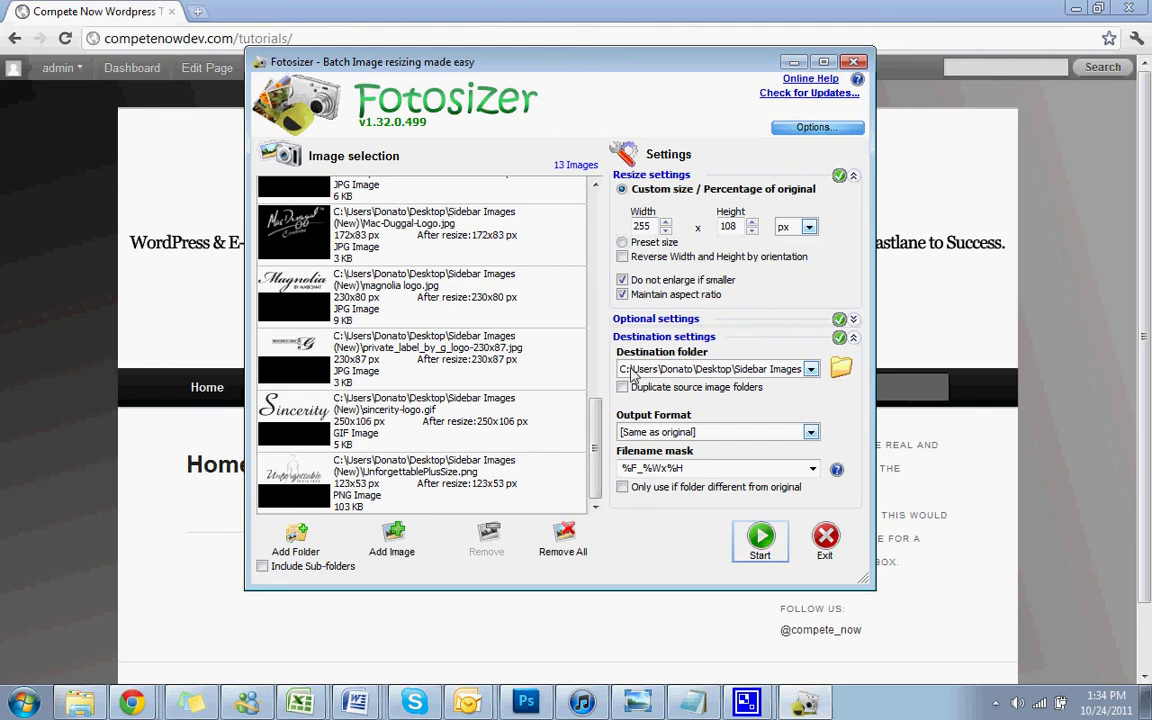
Scroll the image list back to the top and bring Chrome's Compete Now page forward.
left_click_drag(591, 420, 591, 210)
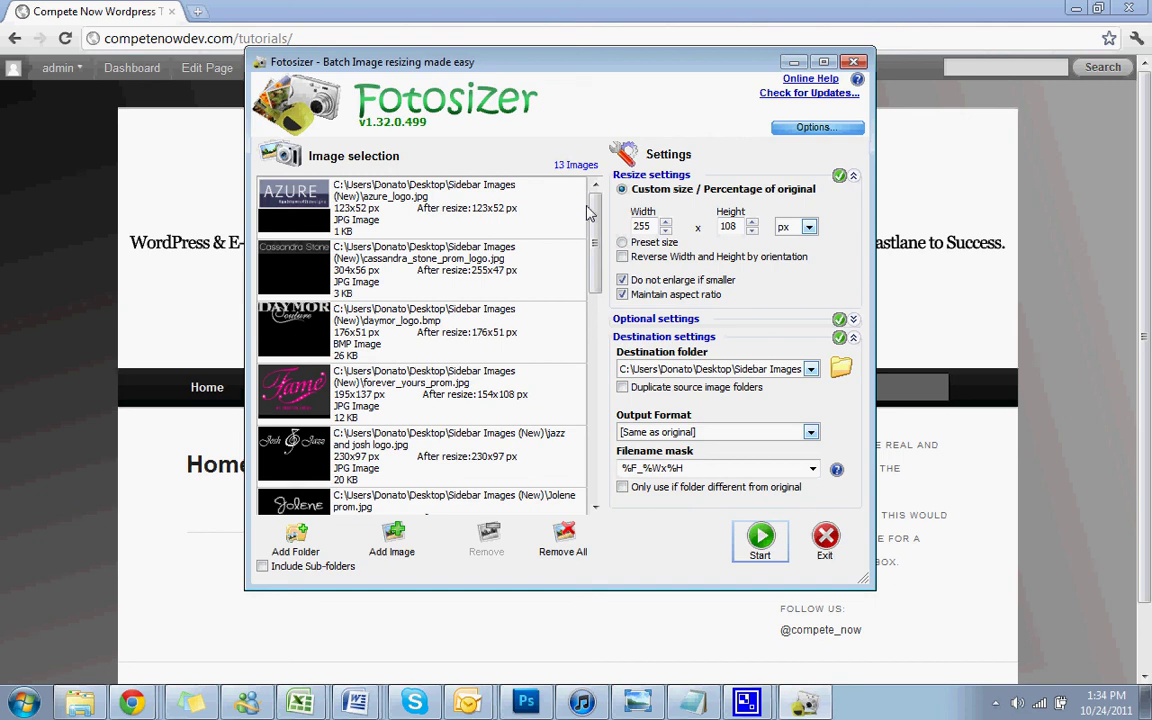
left_click(516, 17)
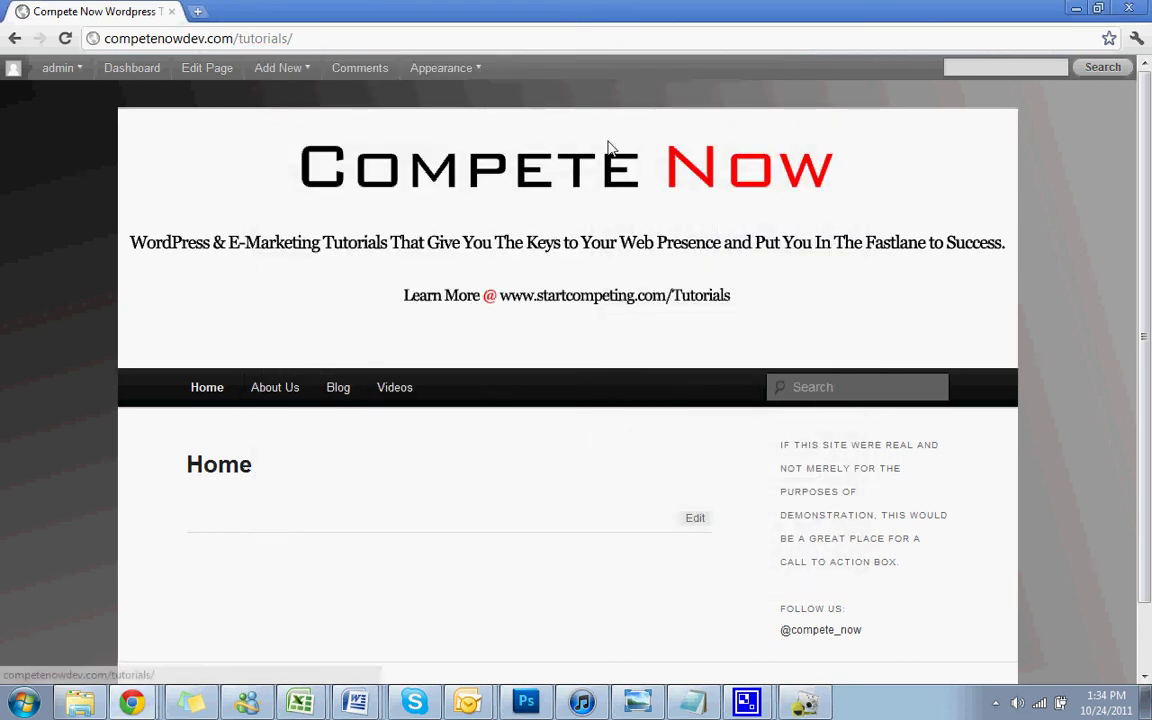